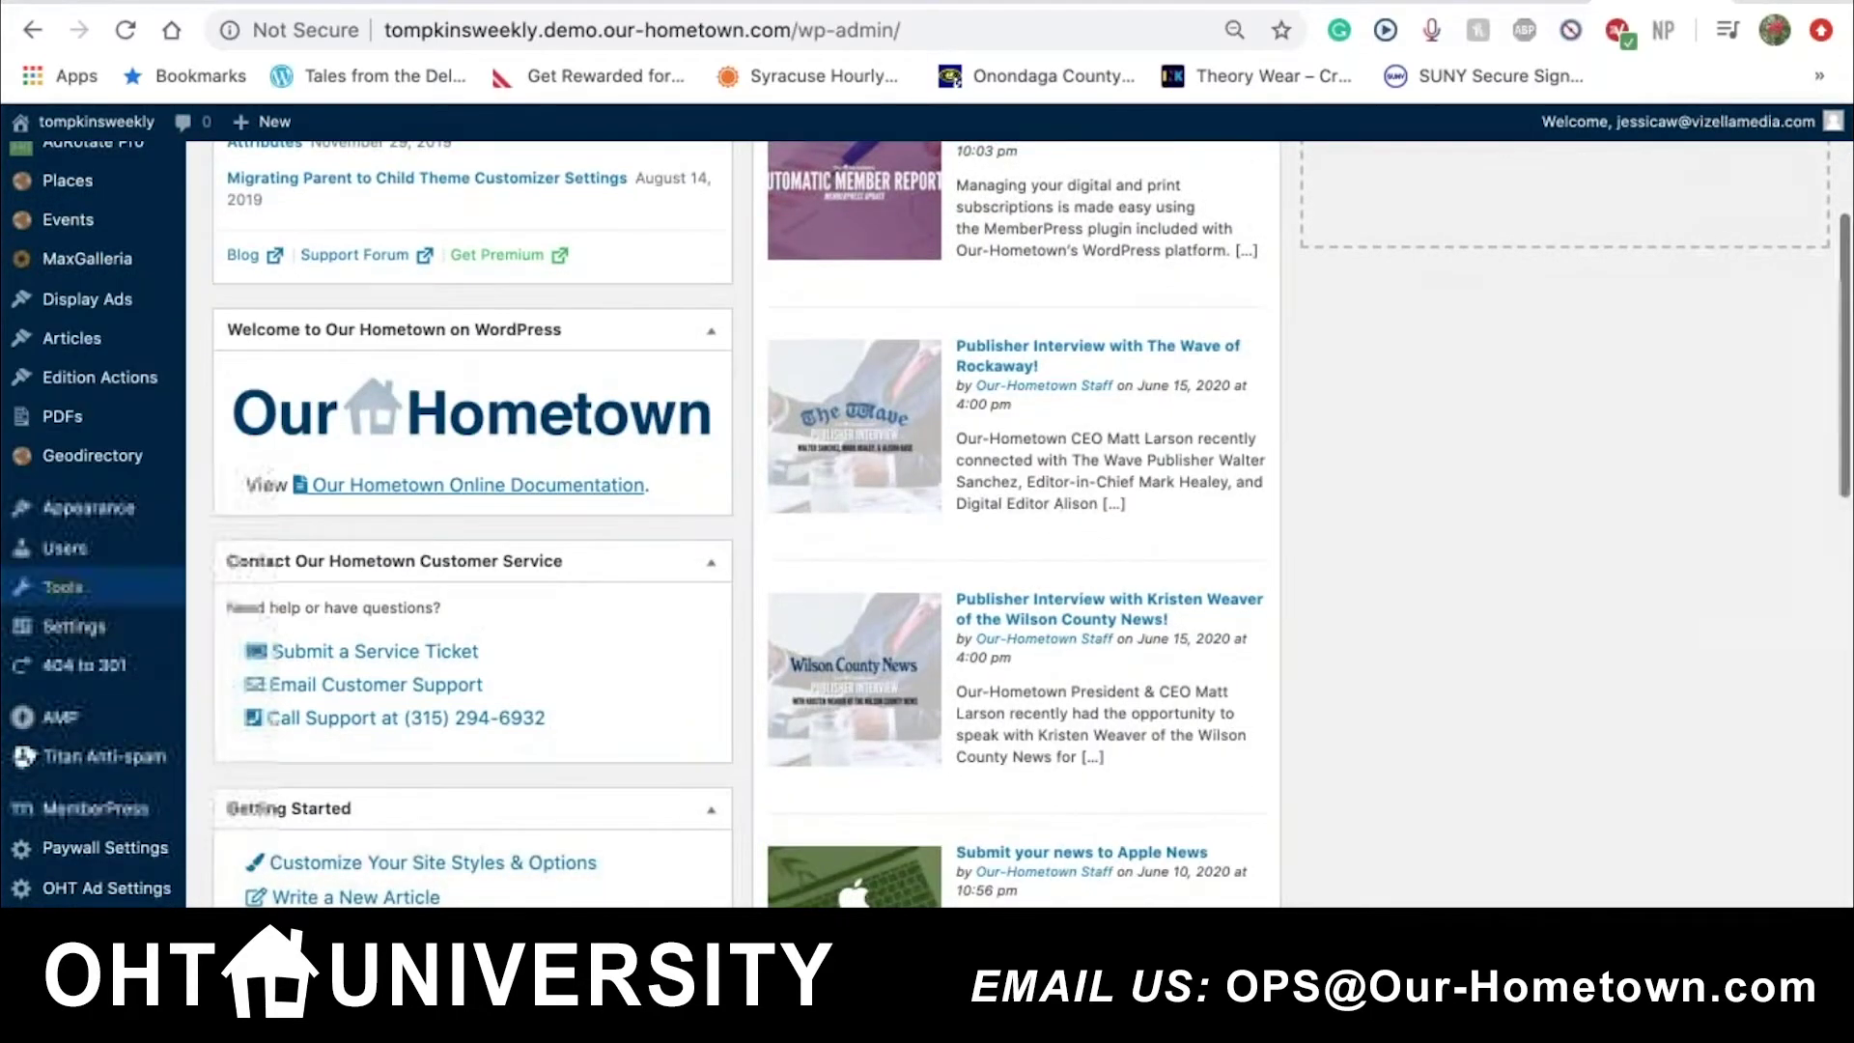
- Open the list of all articles and look through the entries on its first page
click(70, 349)
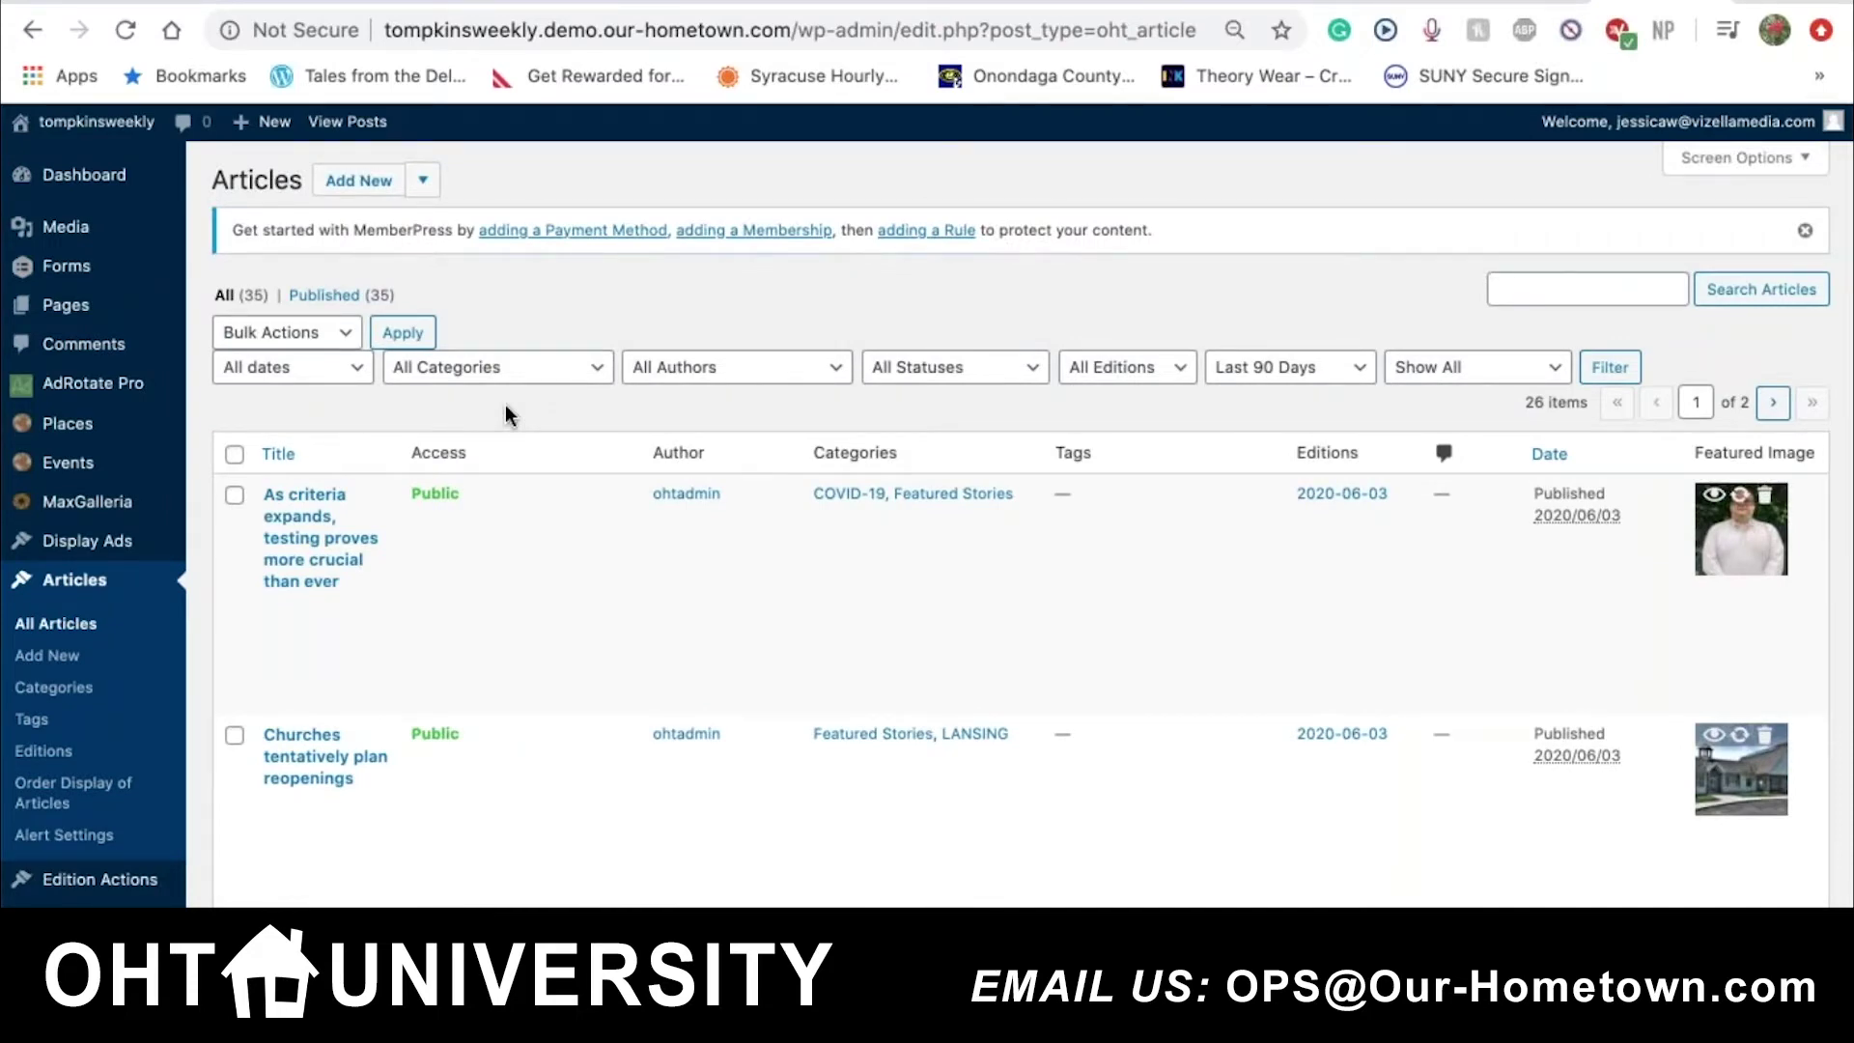
scroll(506, 404, down, 5)
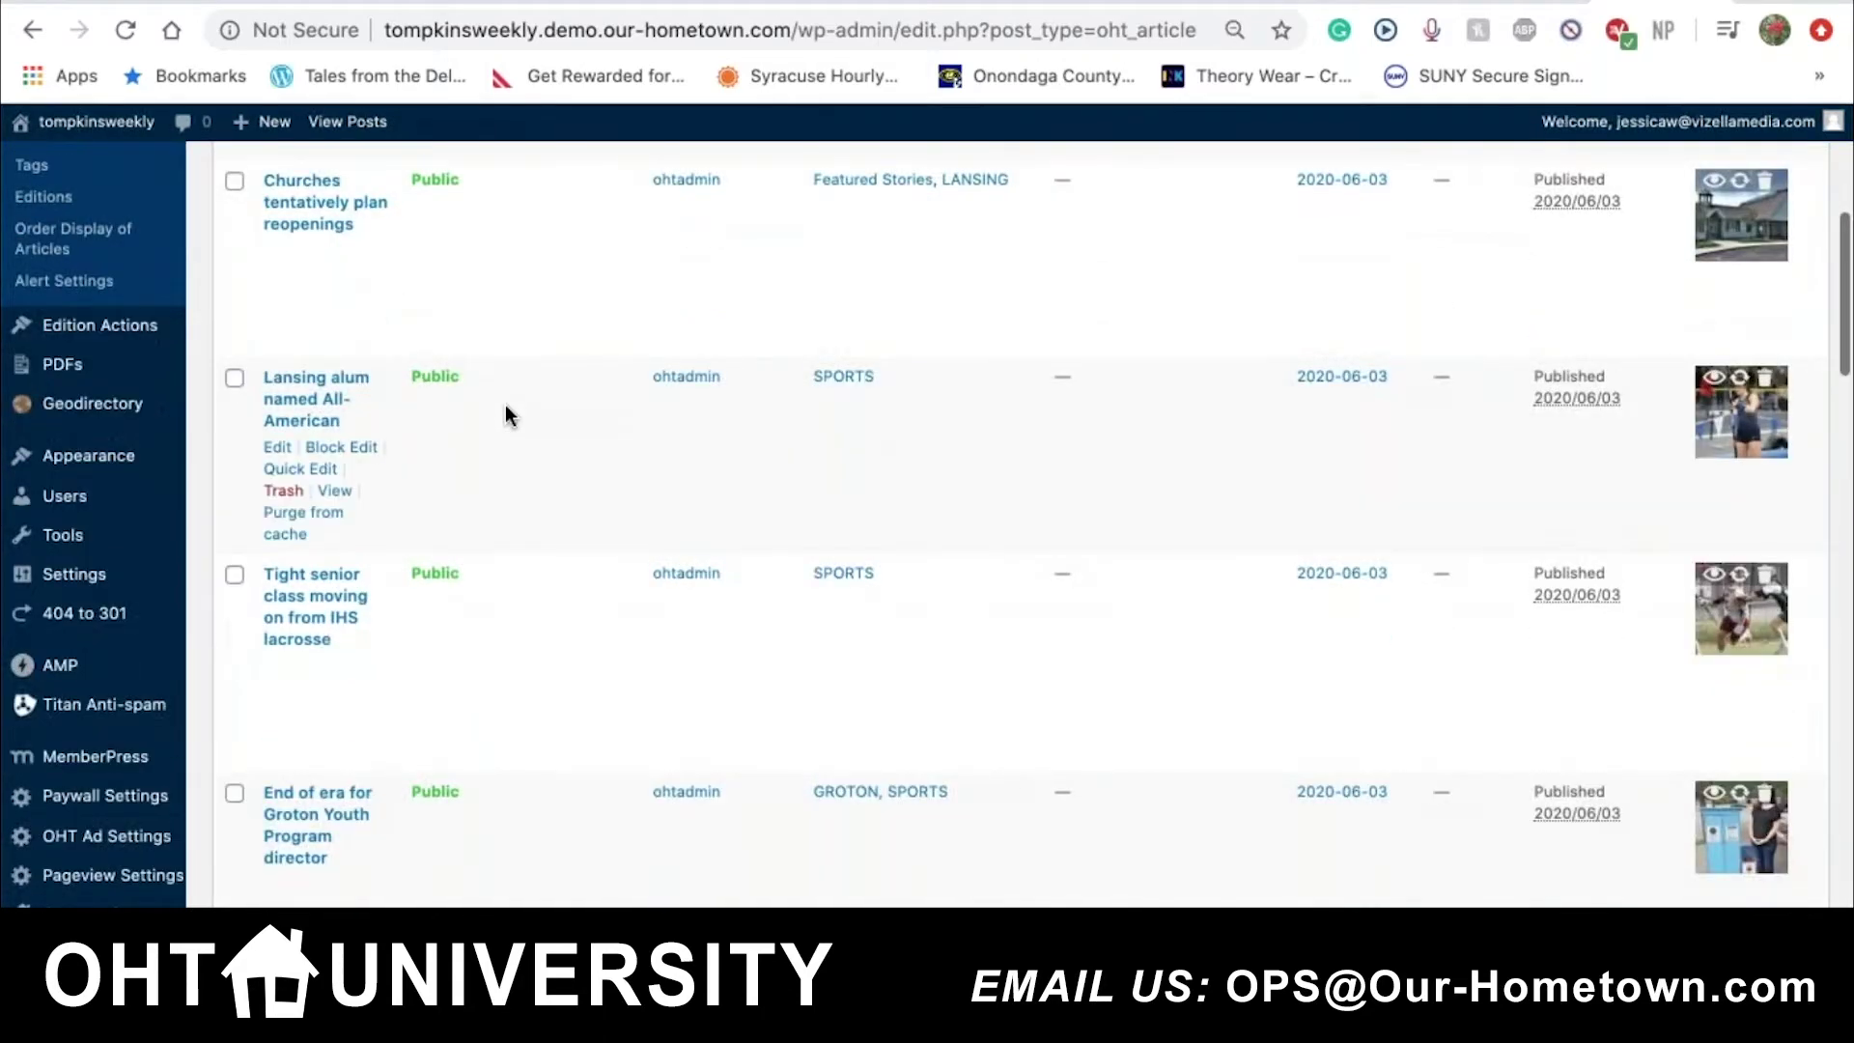
scroll(506, 406, down, 3)
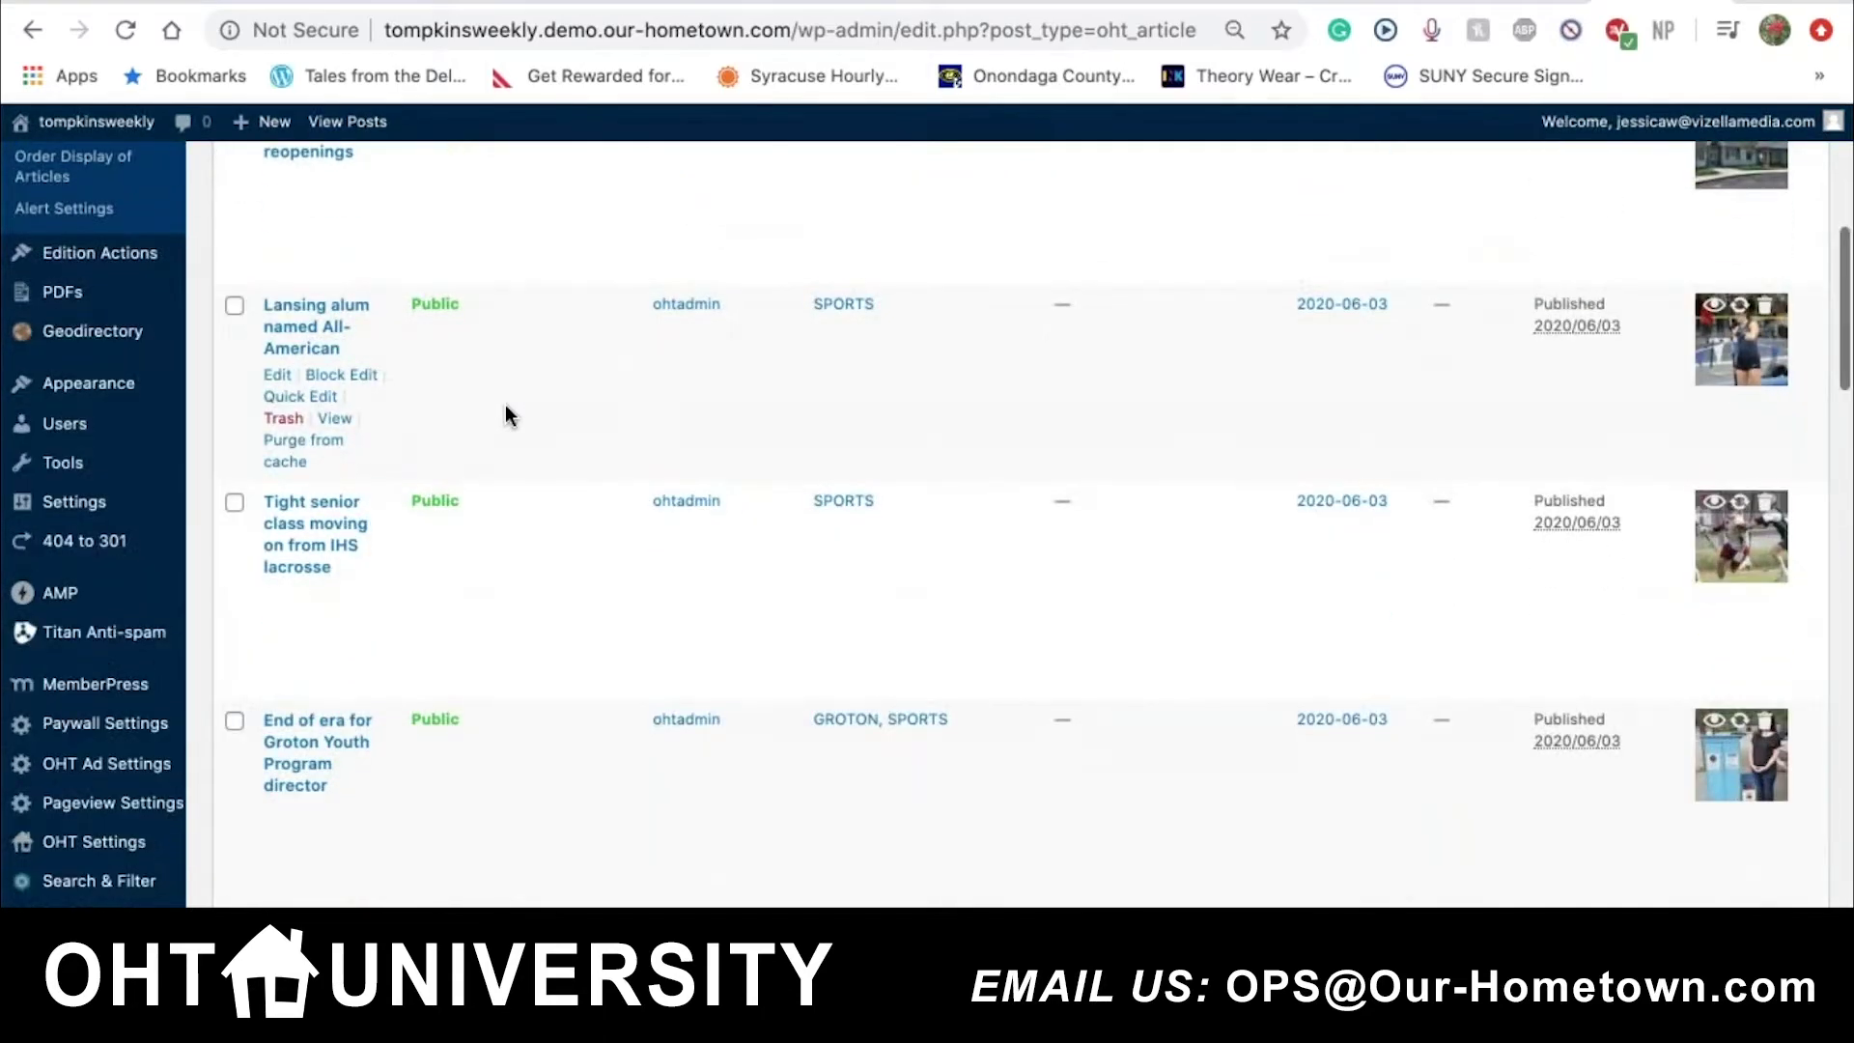
scroll(506, 405, down, 8)
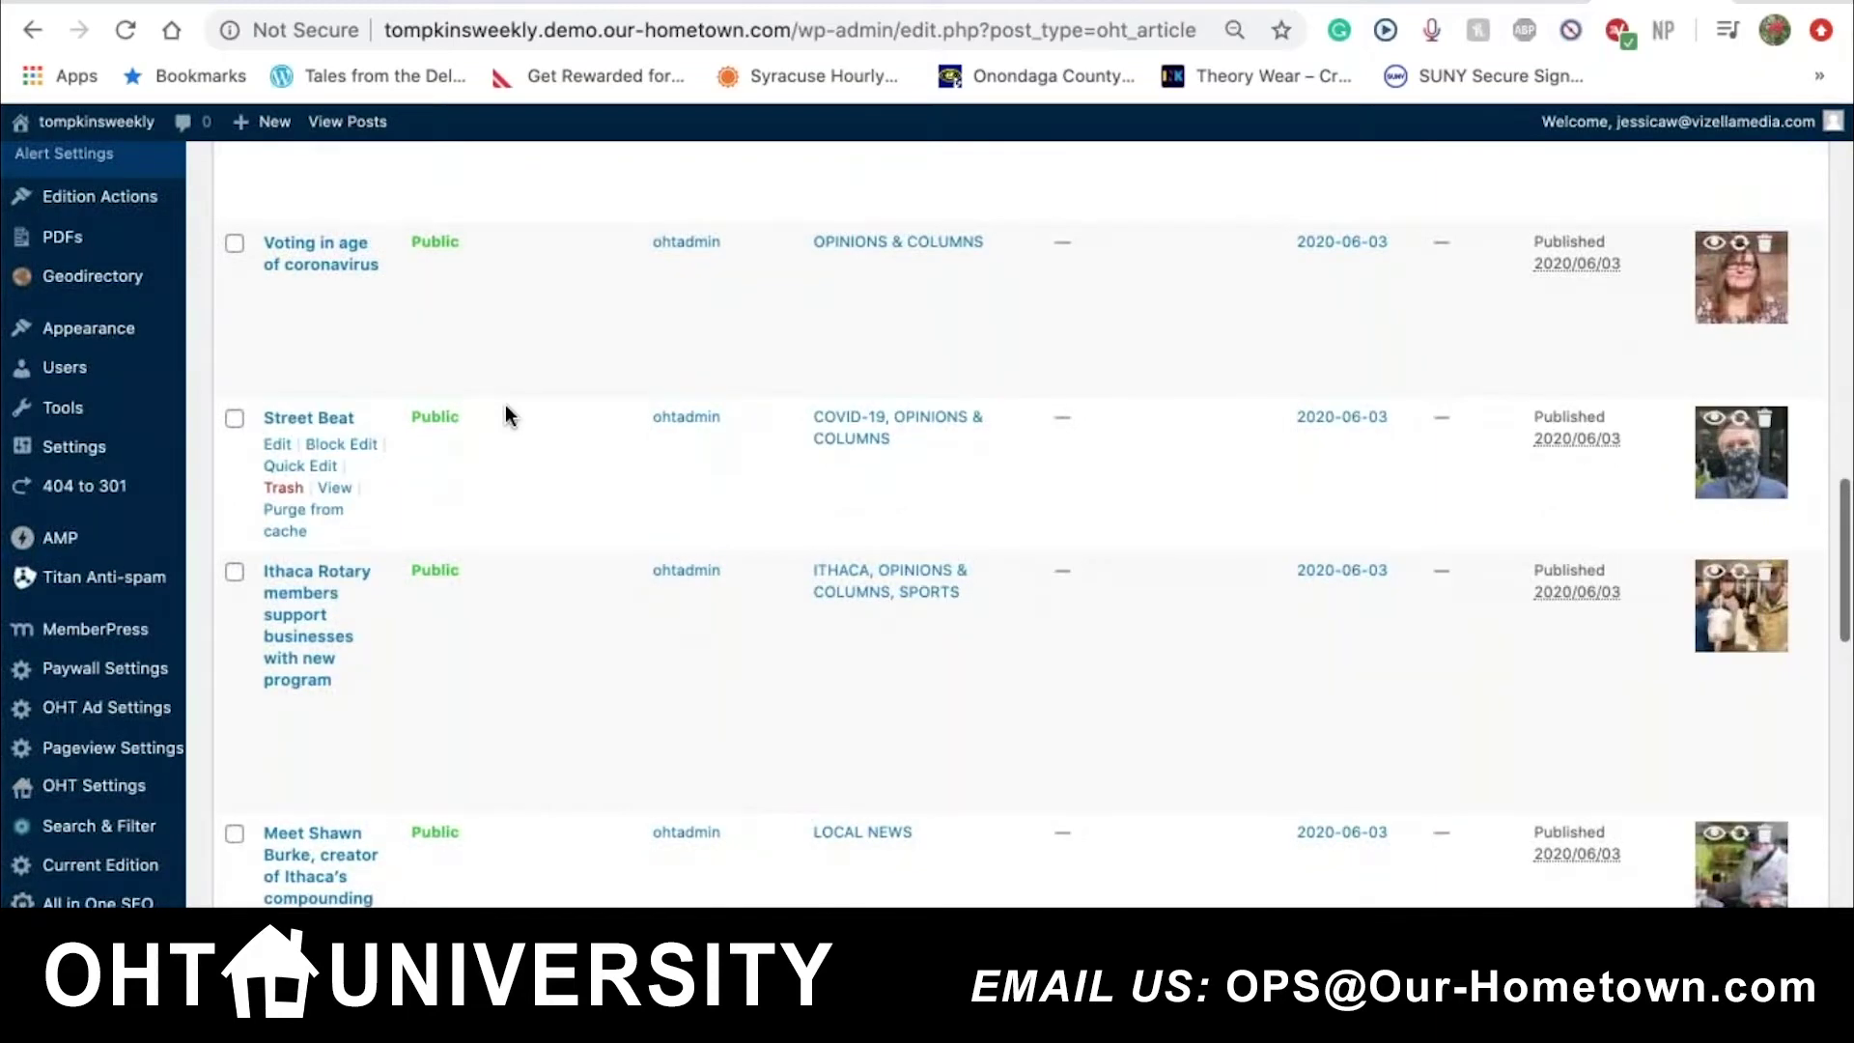
scroll(506, 406, down, 3)
scroll(506, 406, down, 3)
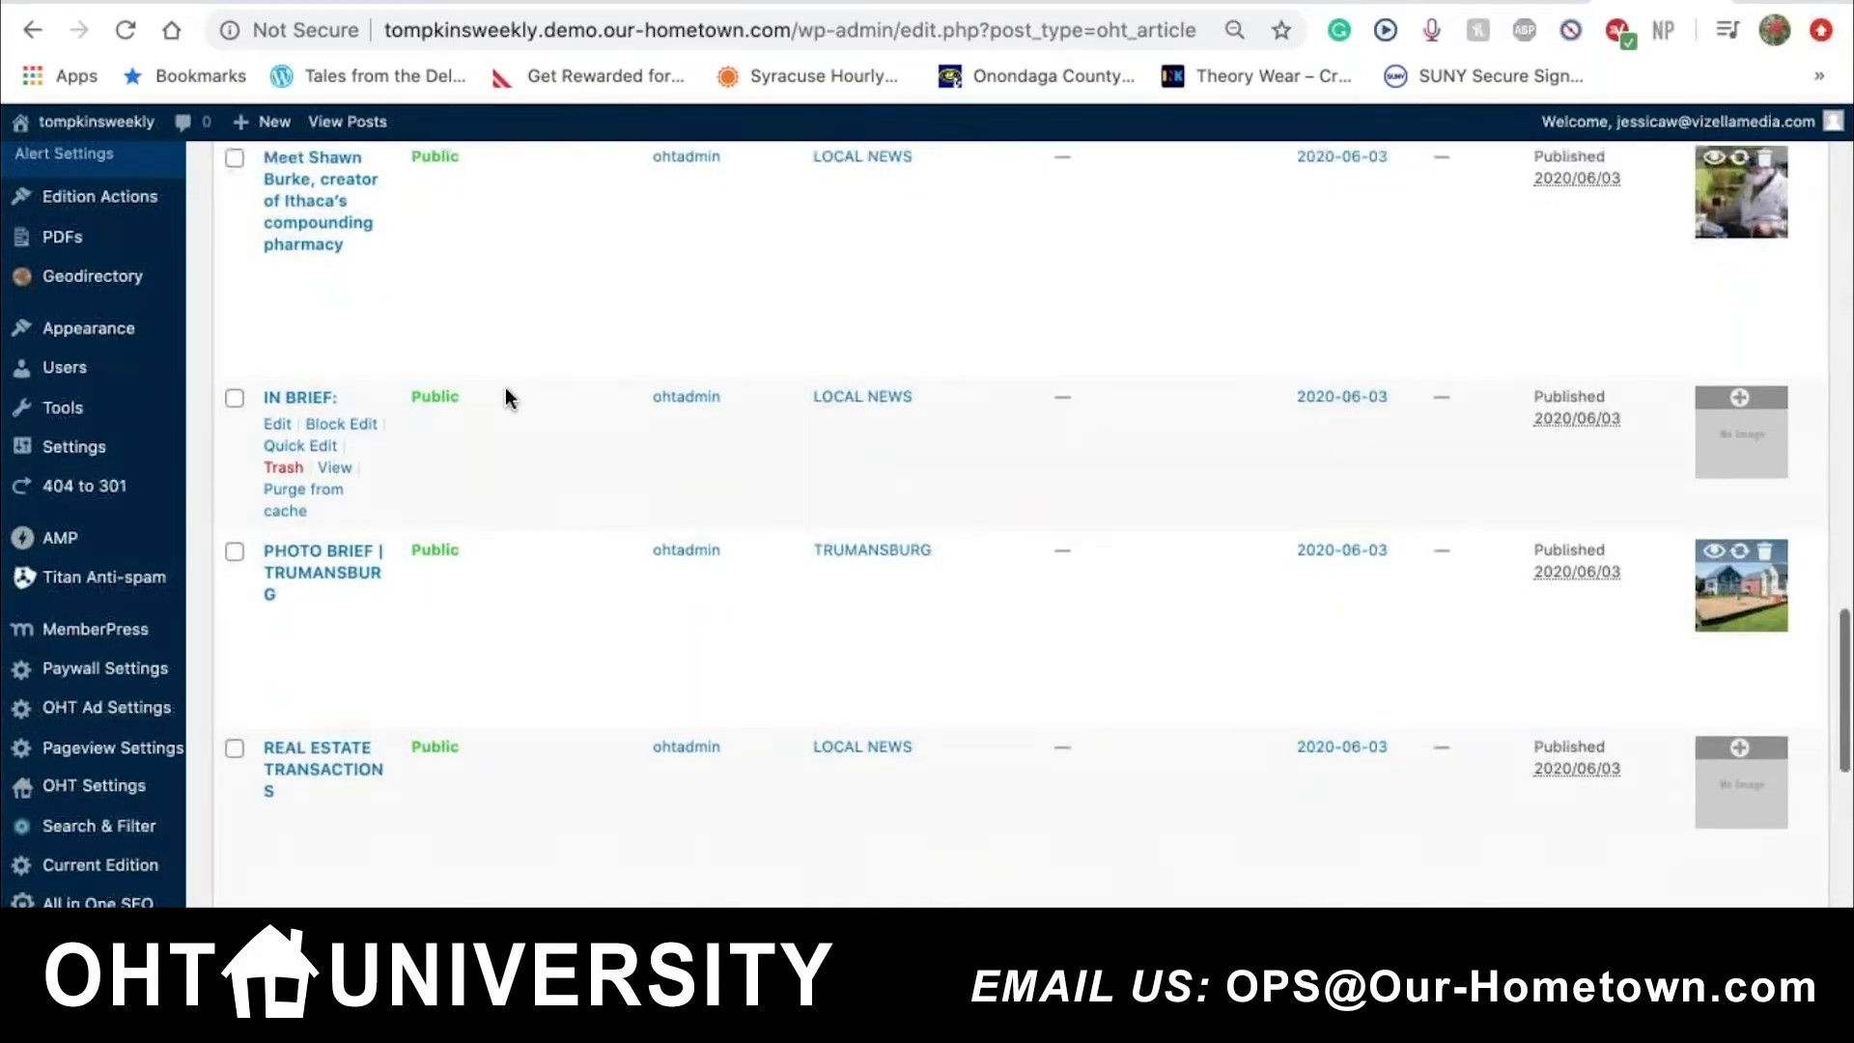
scroll(509, 406, down, 5)
scroll(508, 396, down, 3)
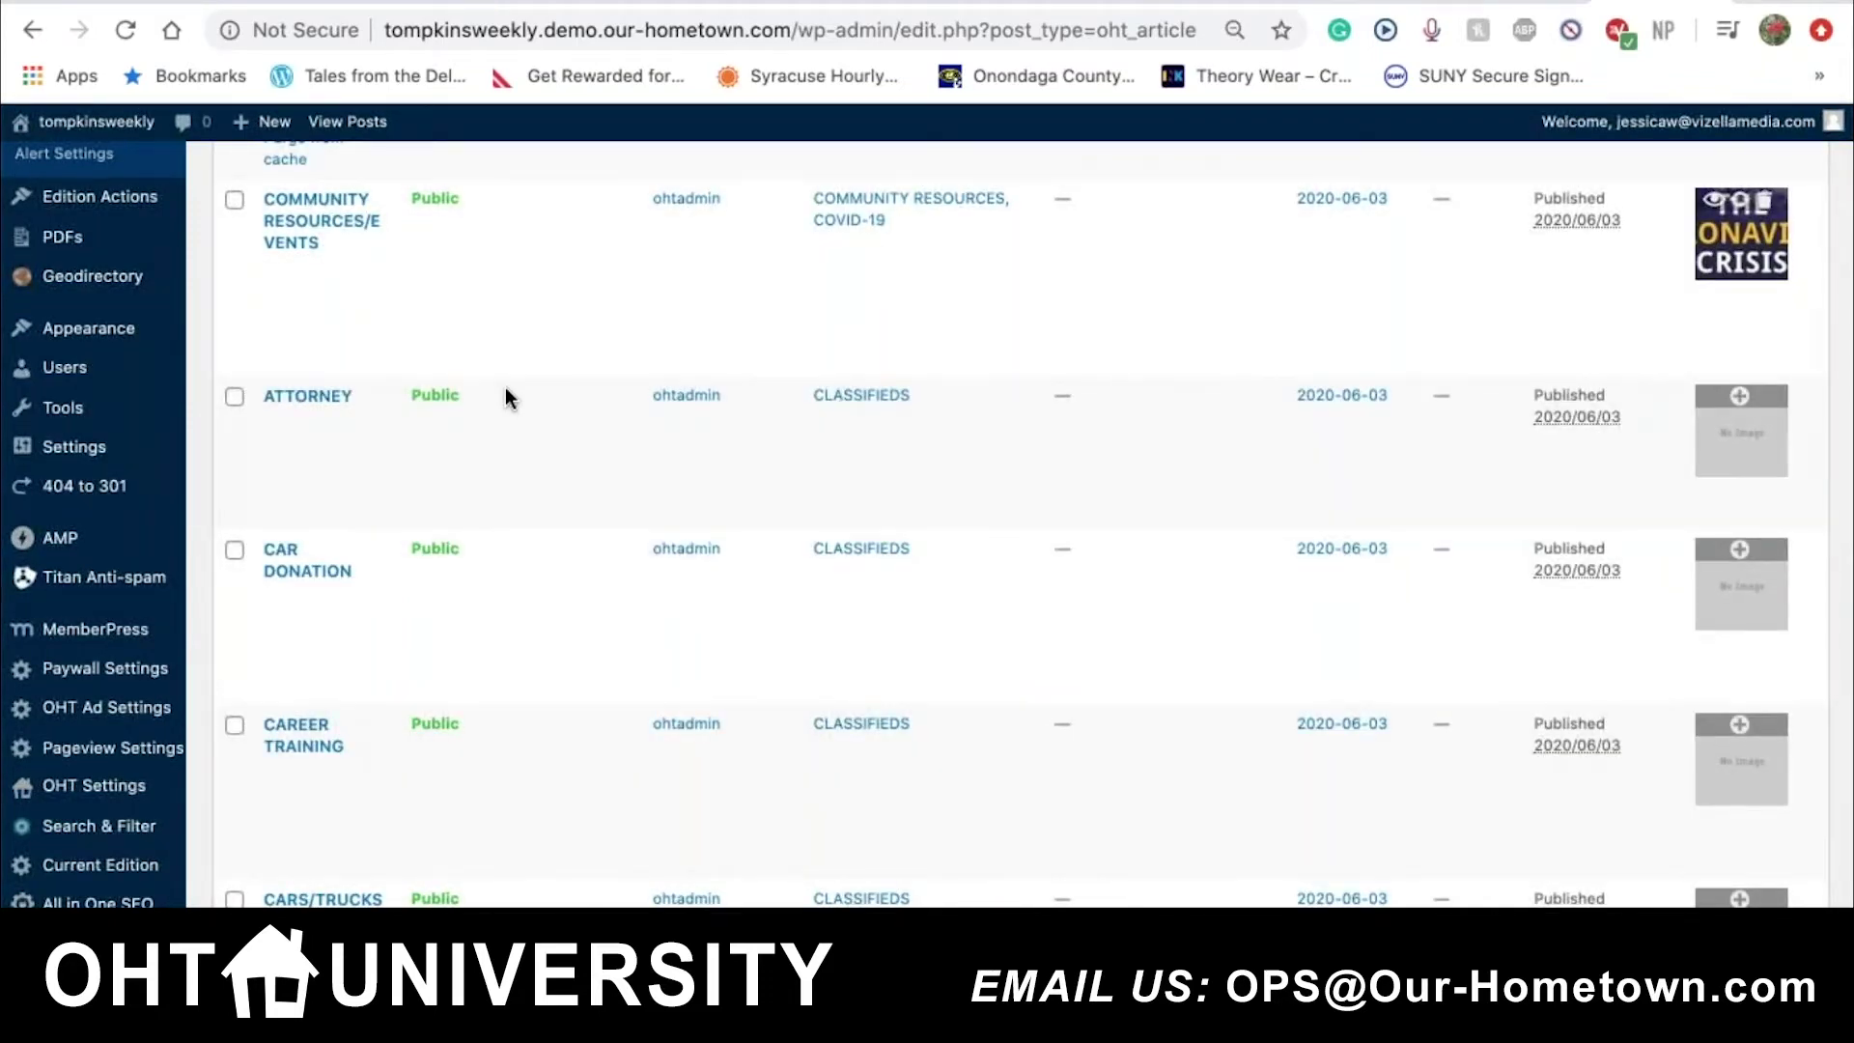
scroll(506, 390, down, 3)
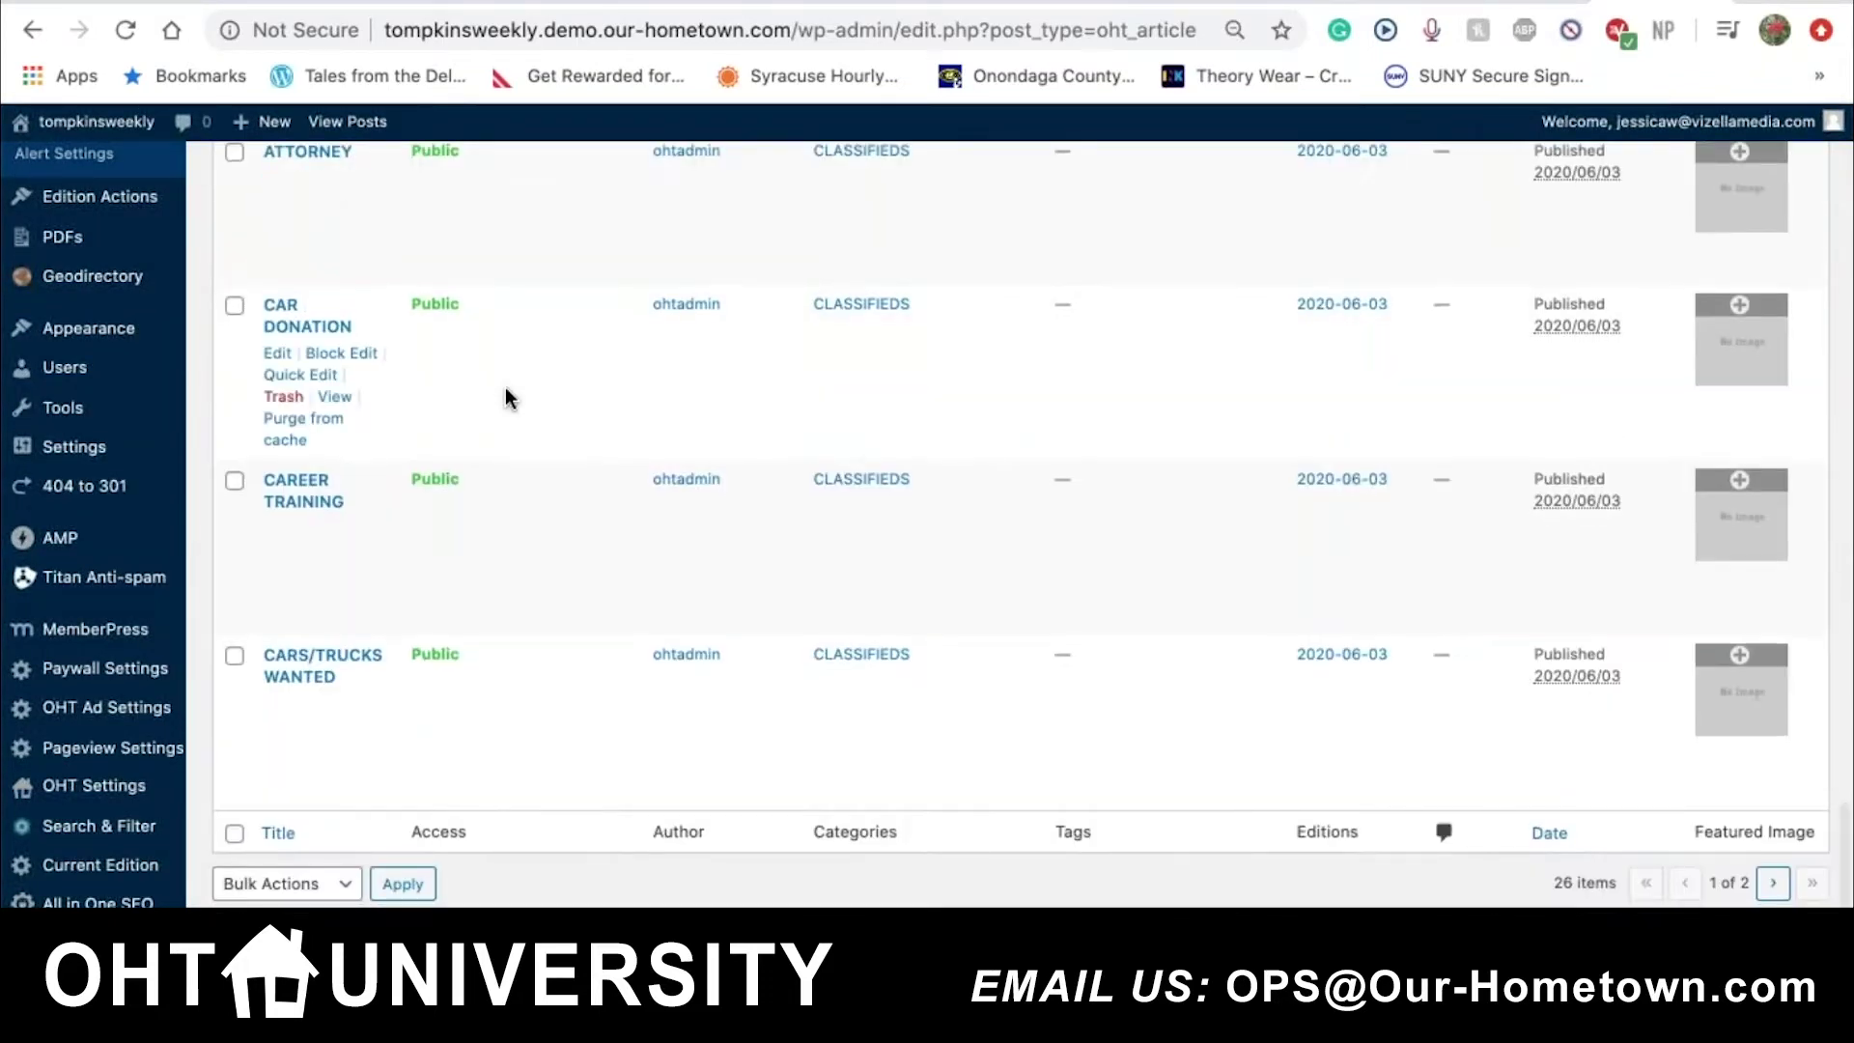
scroll(506, 387, down, 1)
scroll(506, 387, up, 20)
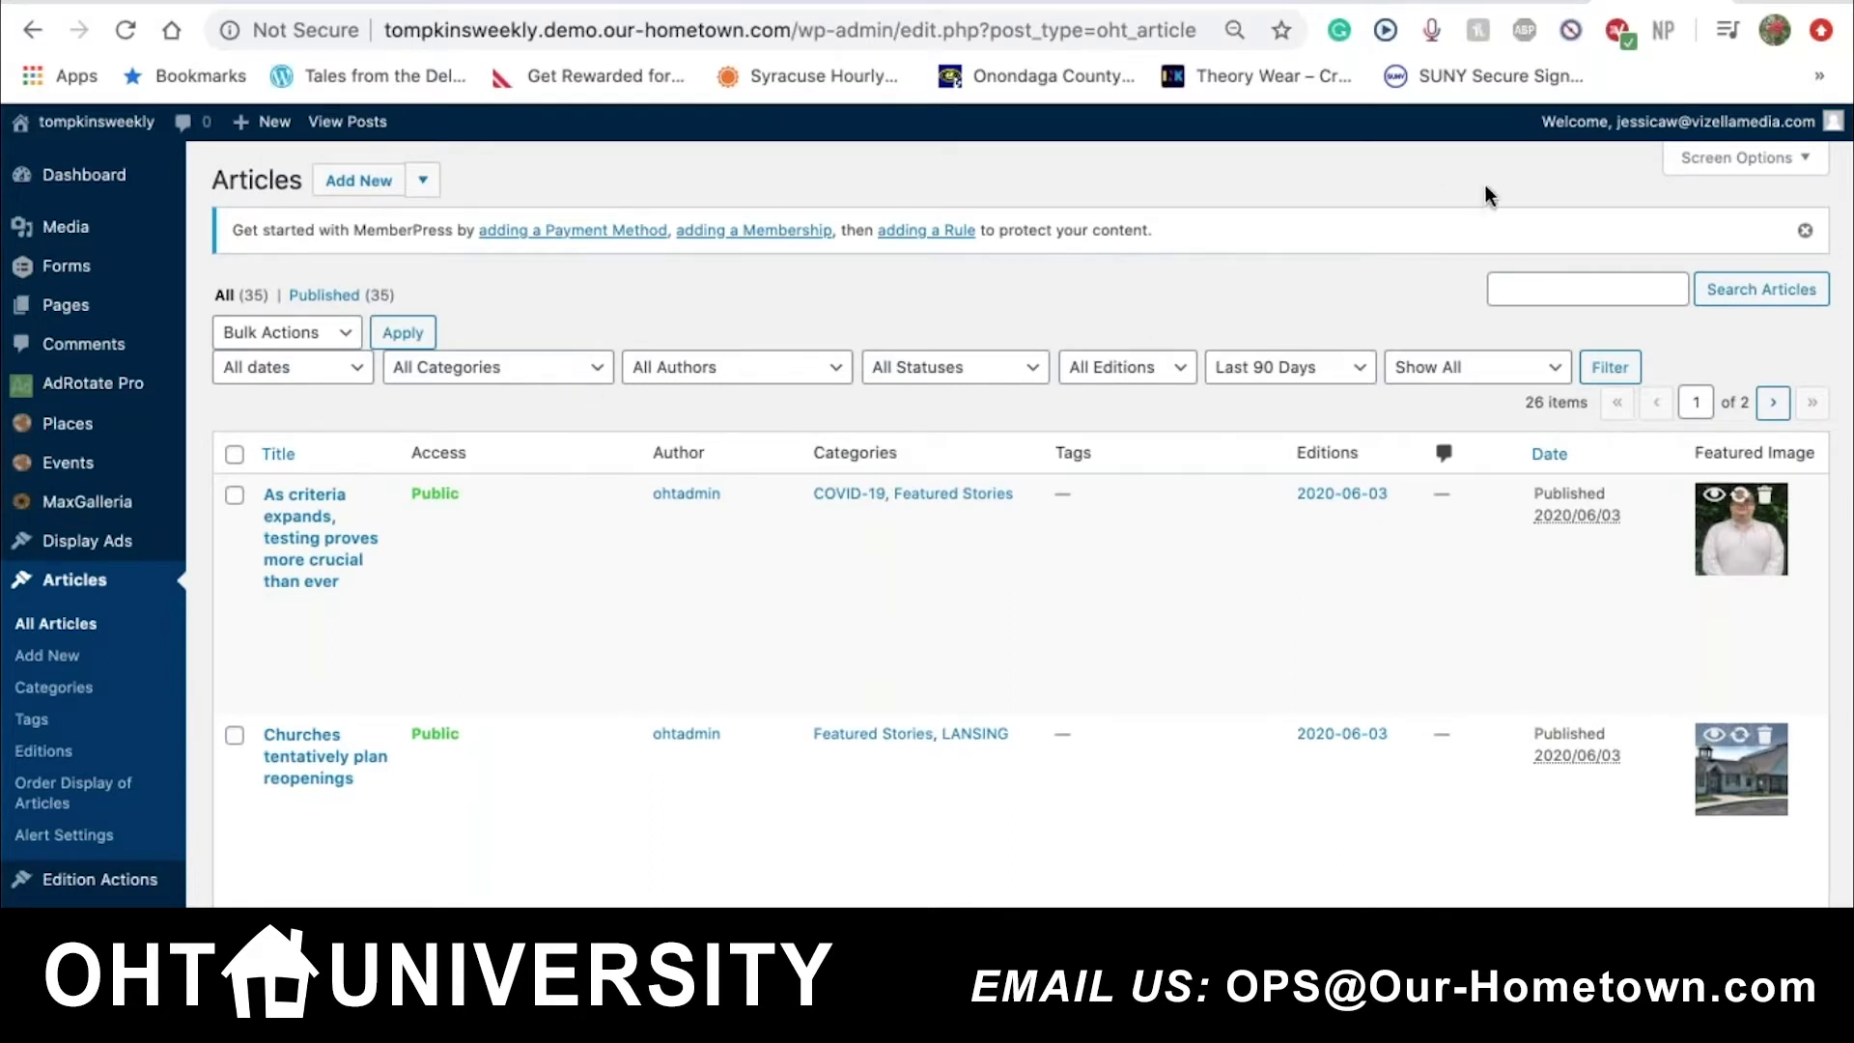
- Hide the Comments, Tags and Access columns in the article list and apply the display options
click(1761, 164)
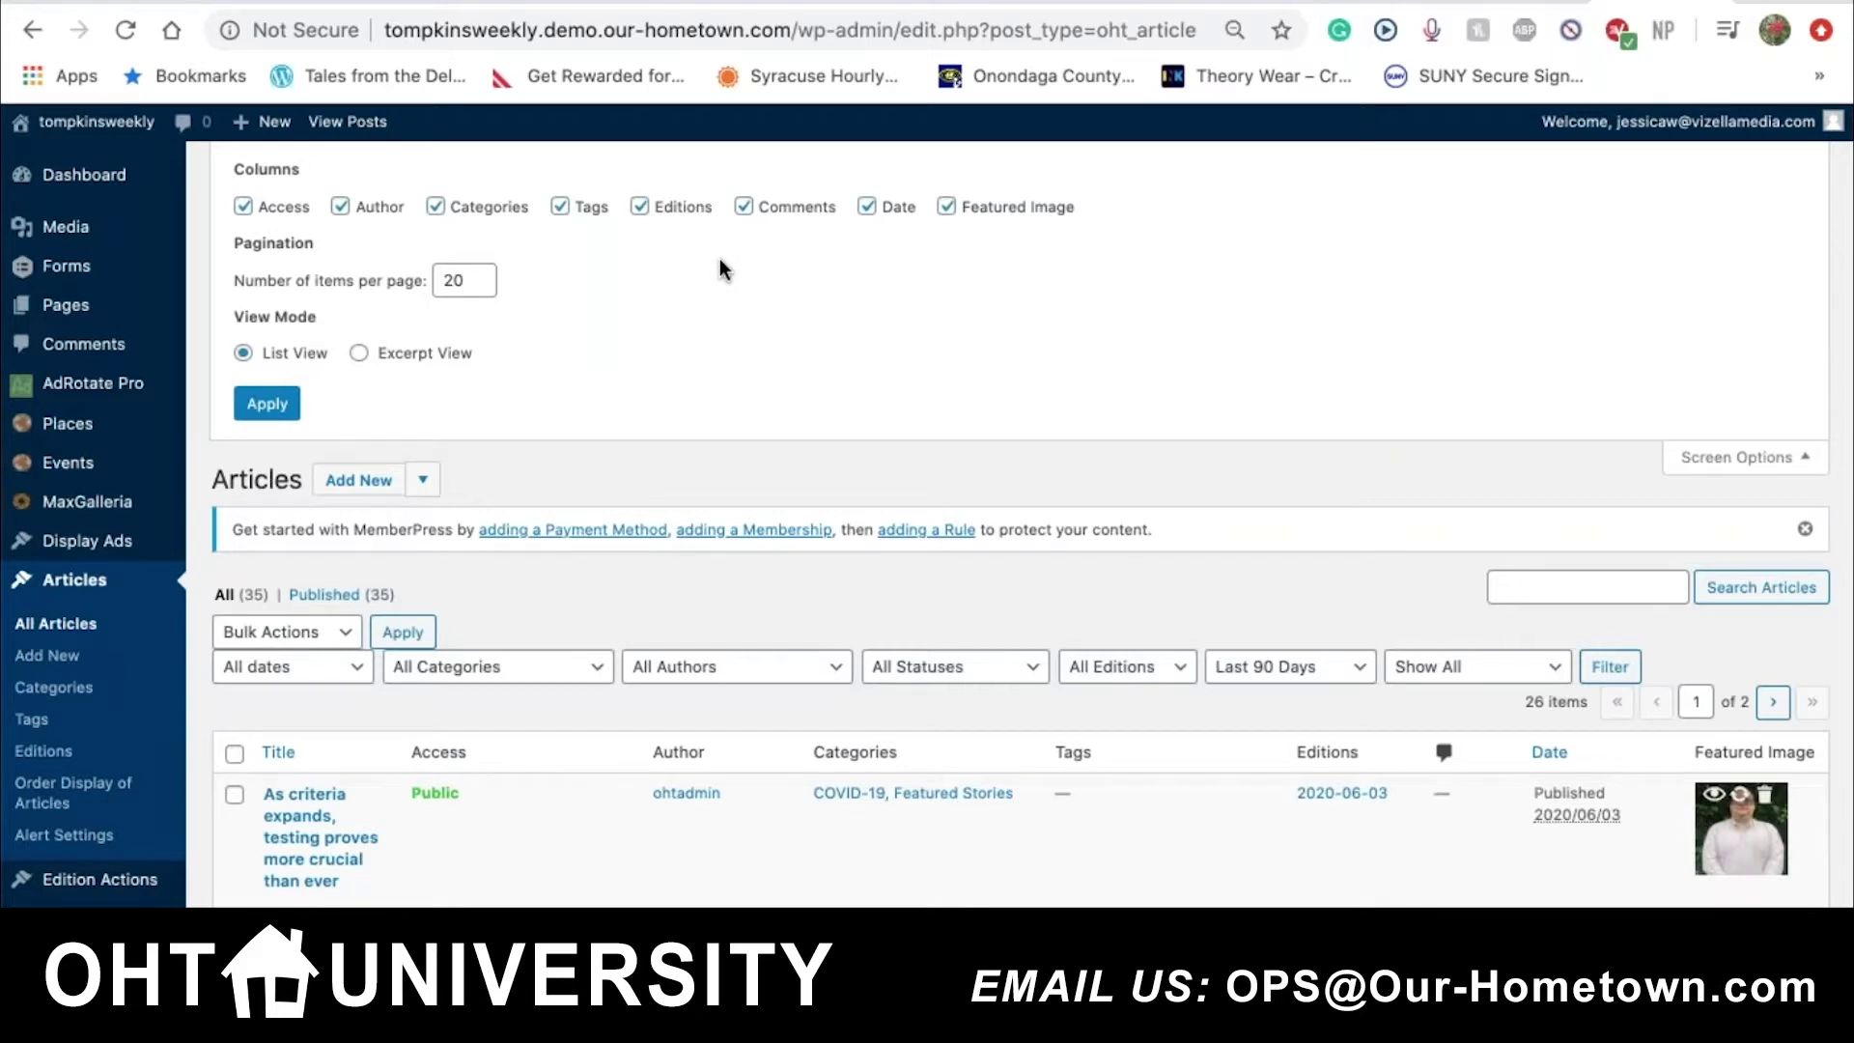
click(744, 207)
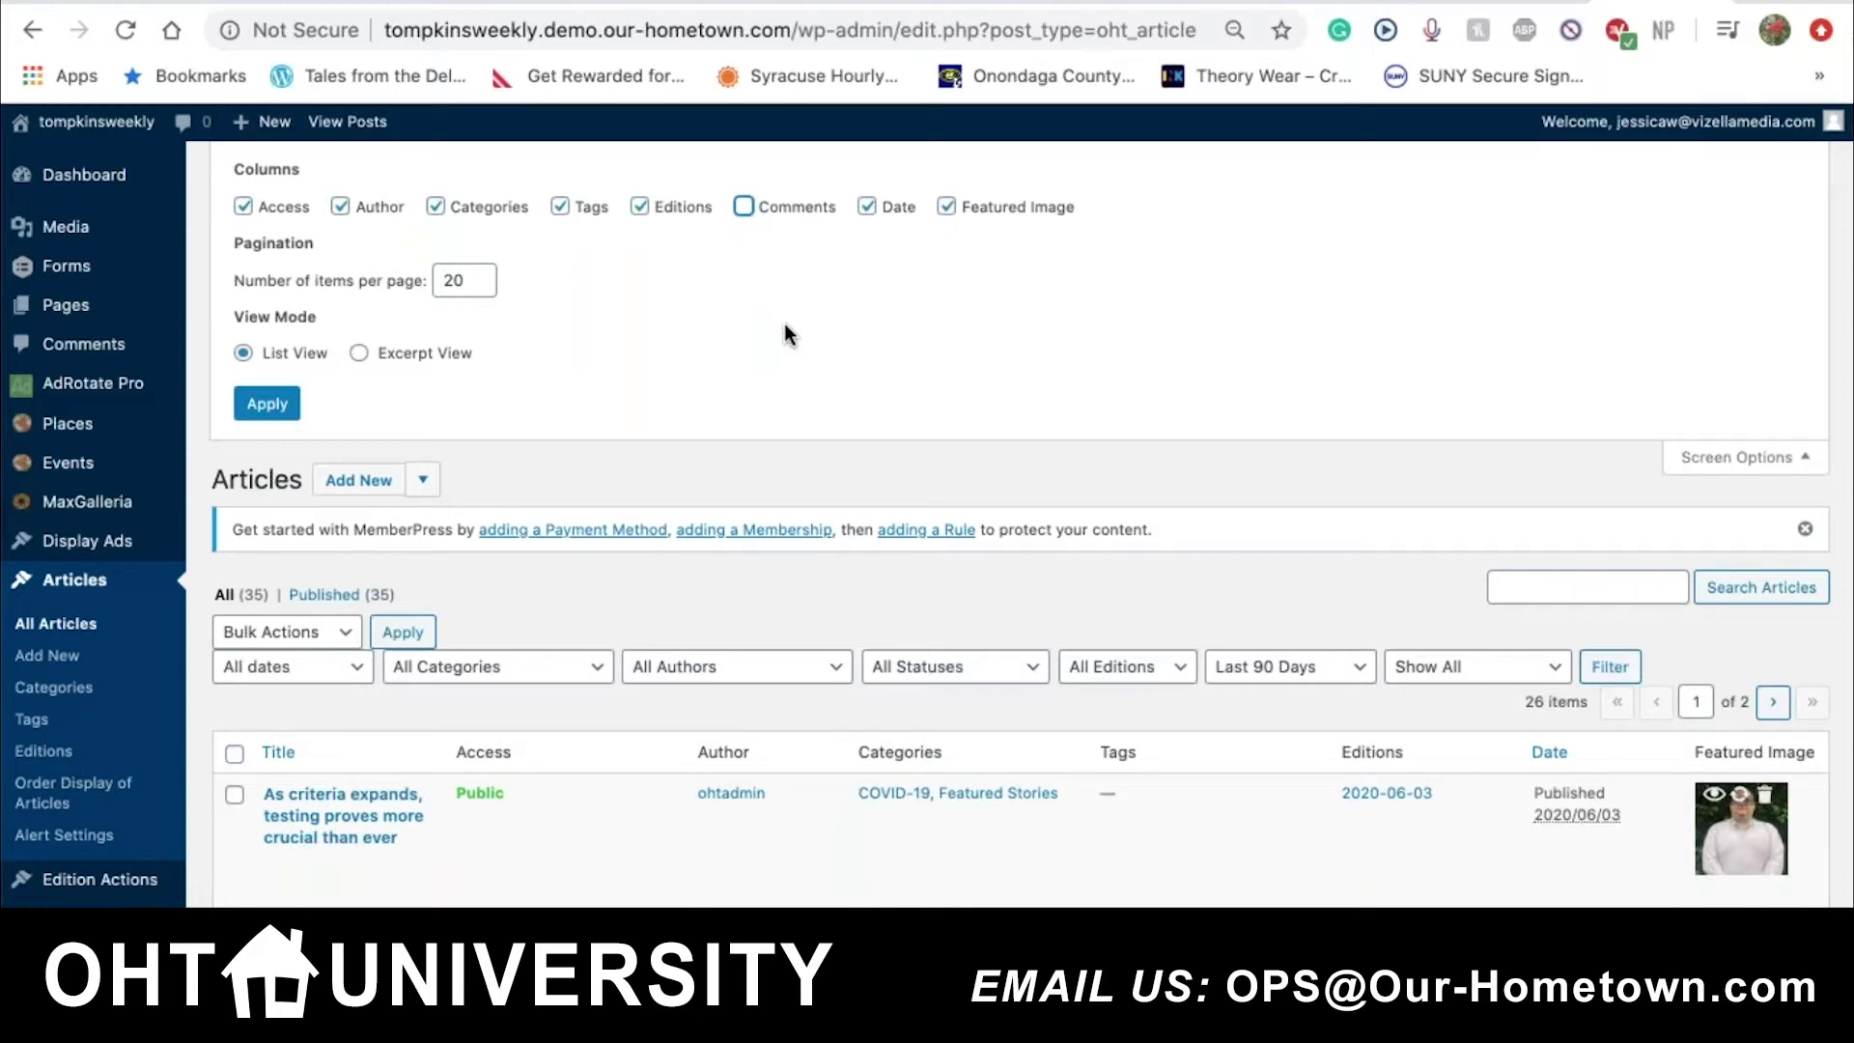
click(560, 207)
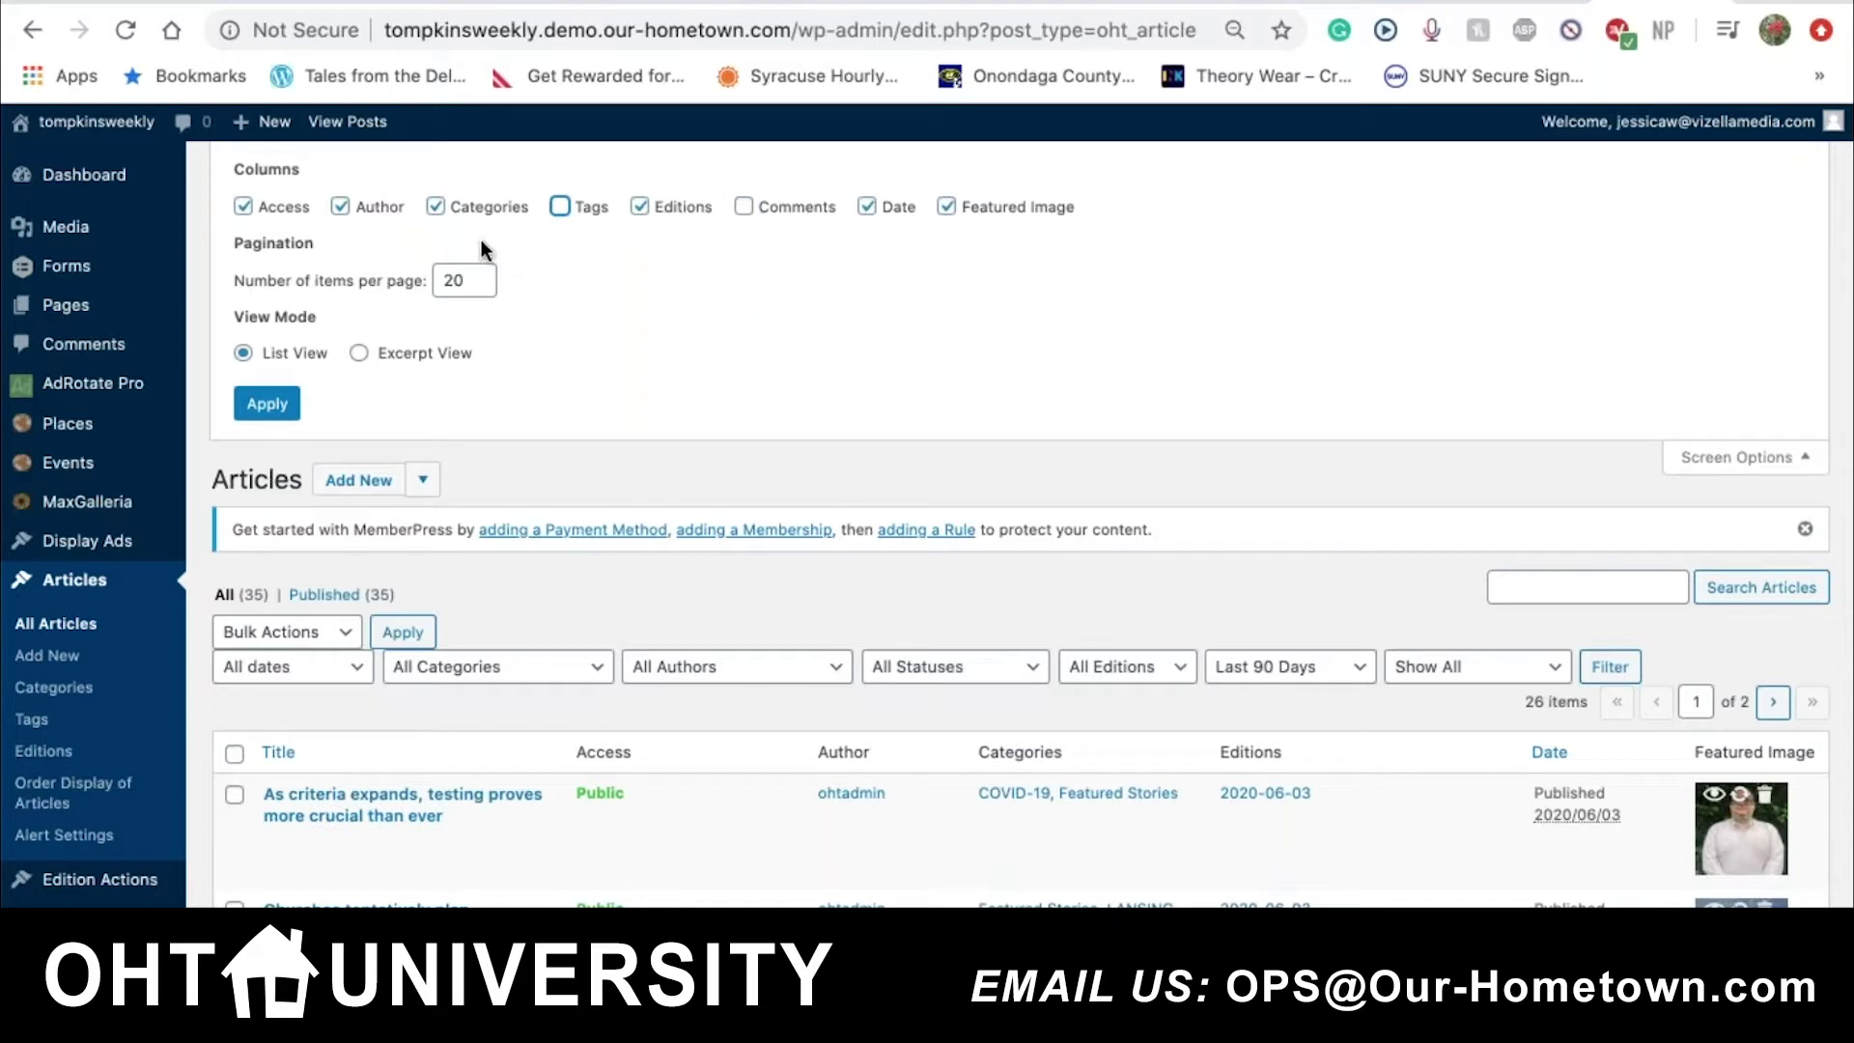
click(243, 206)
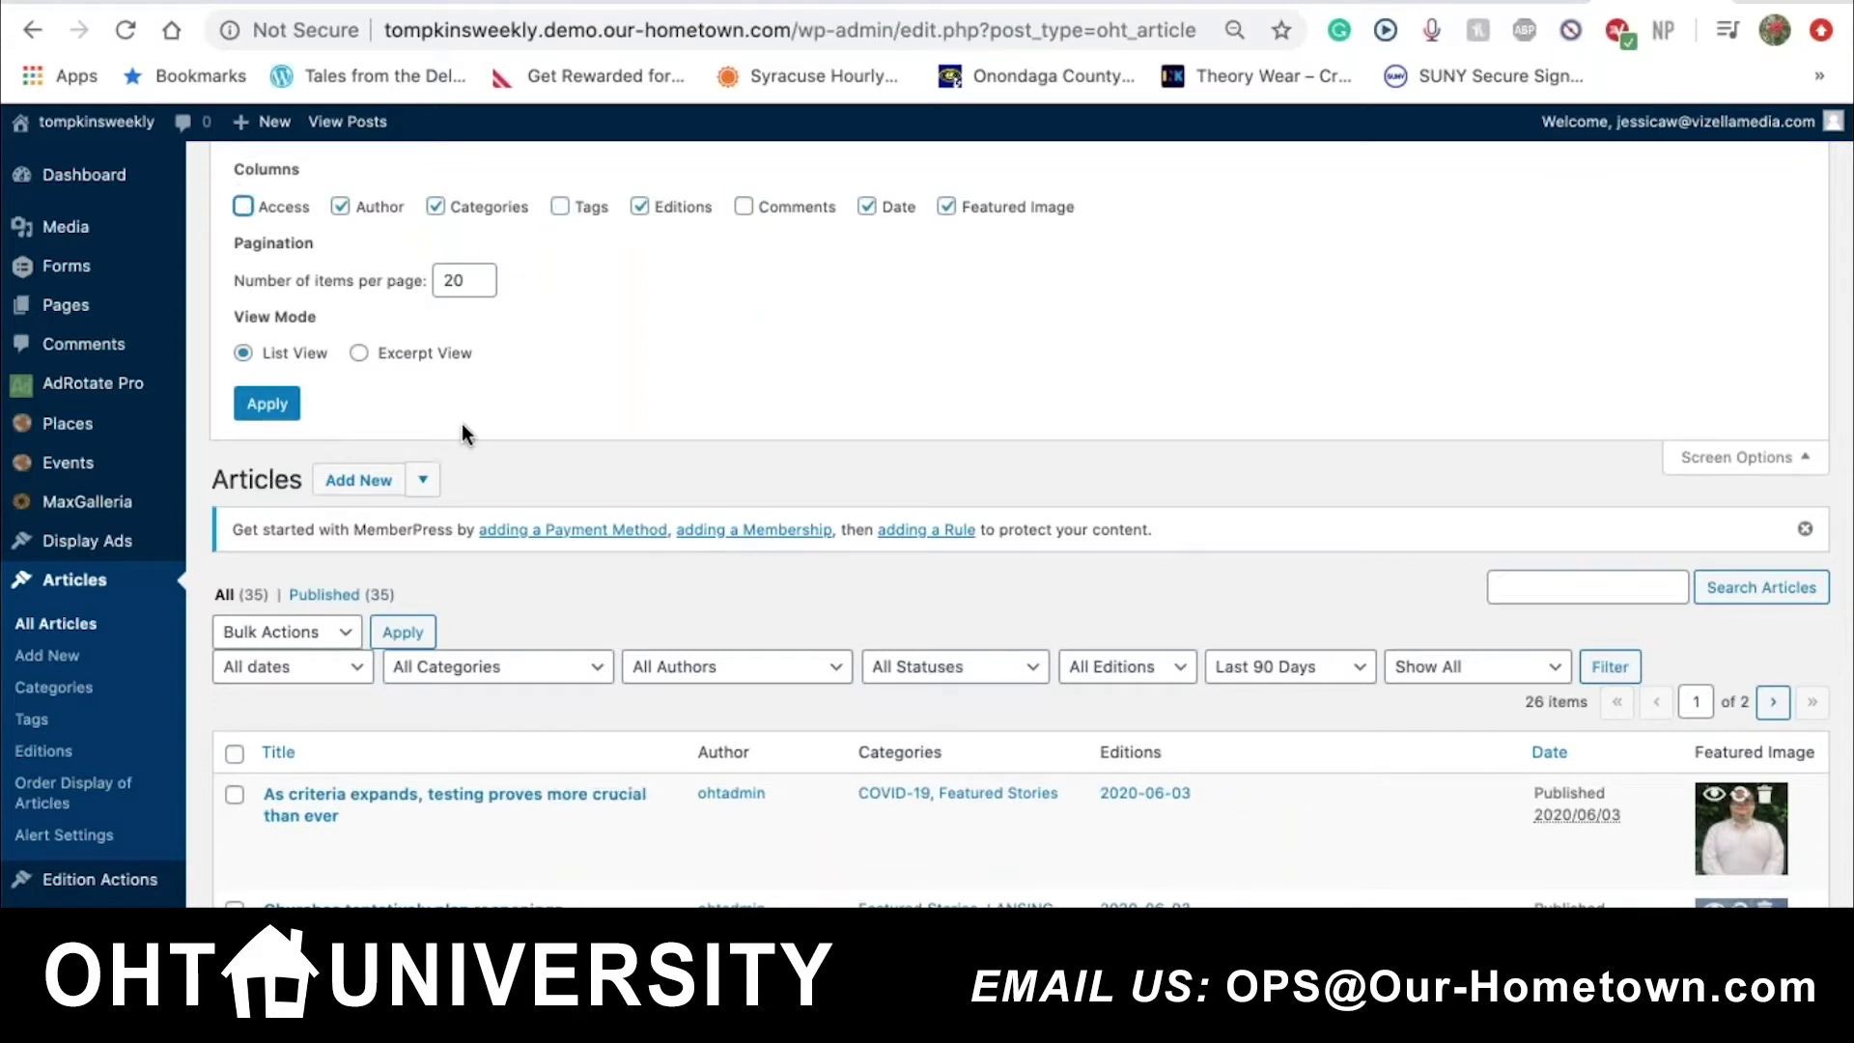
click(276, 415)
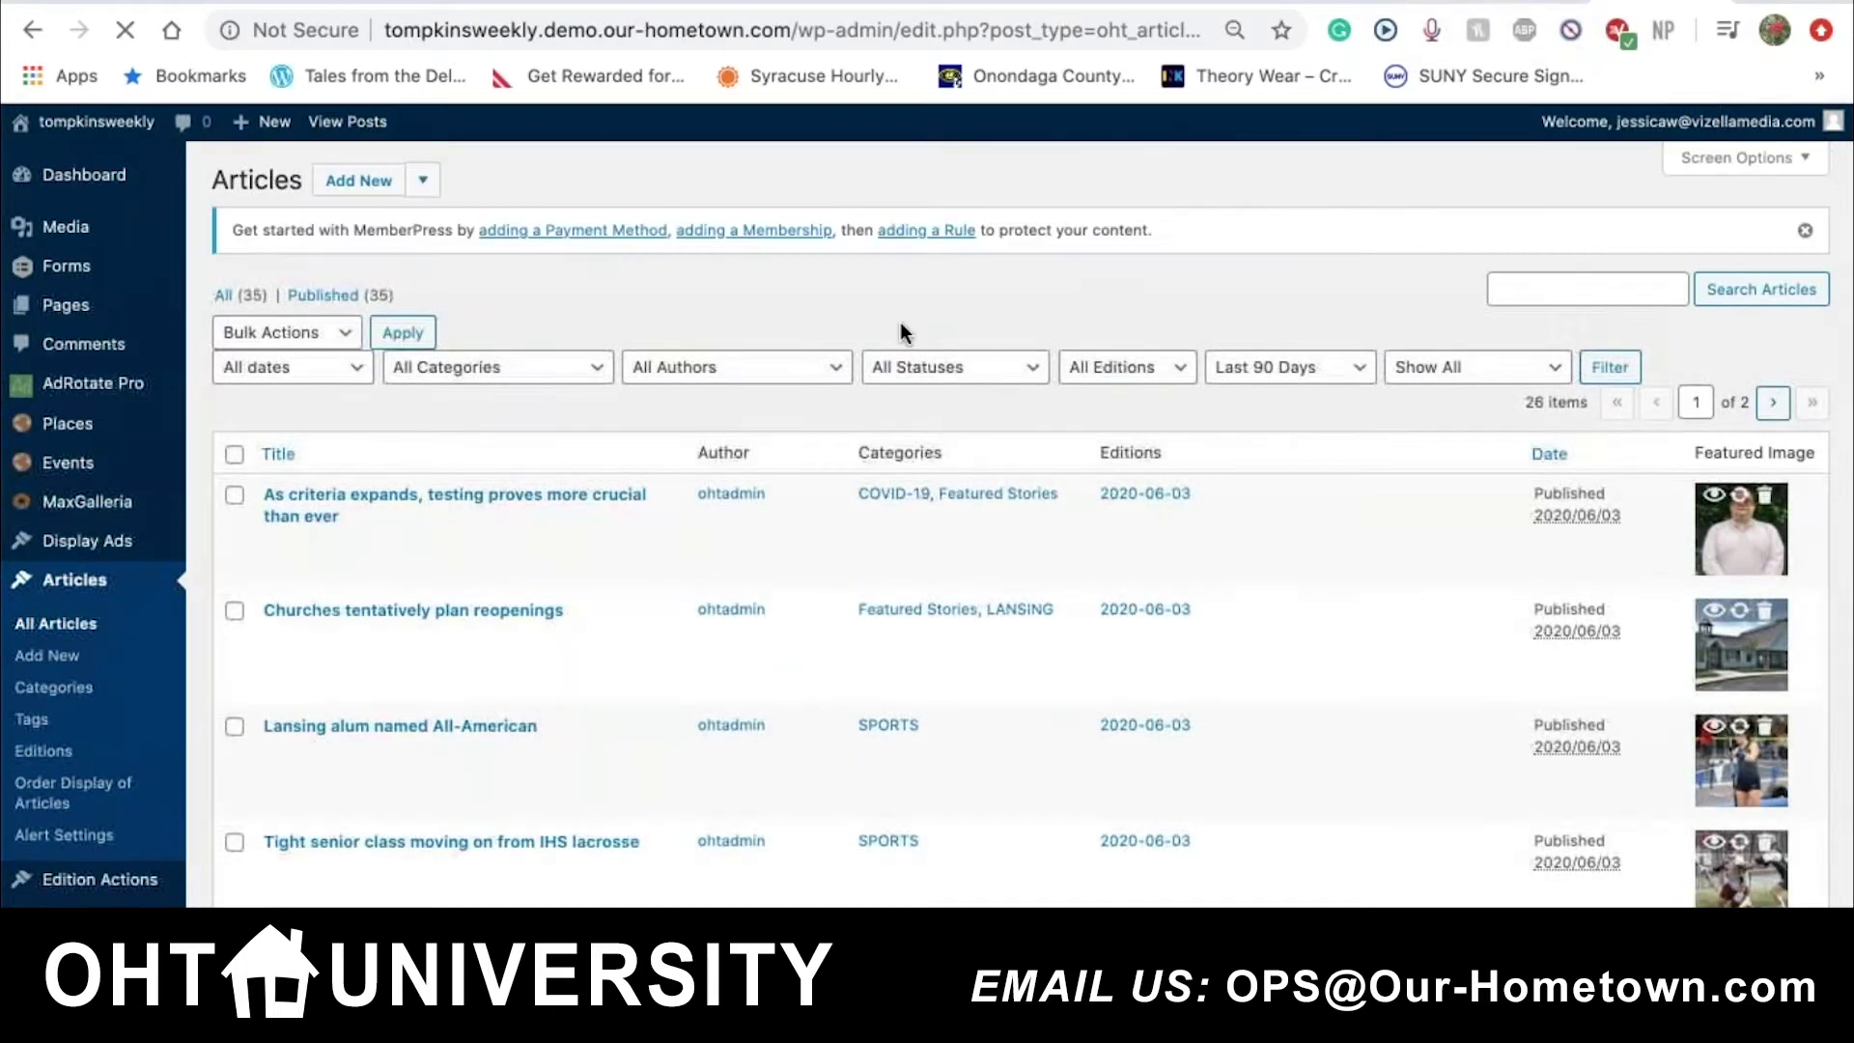
- Set the article list to 200 items per page and look through the whole list
click(1715, 160)
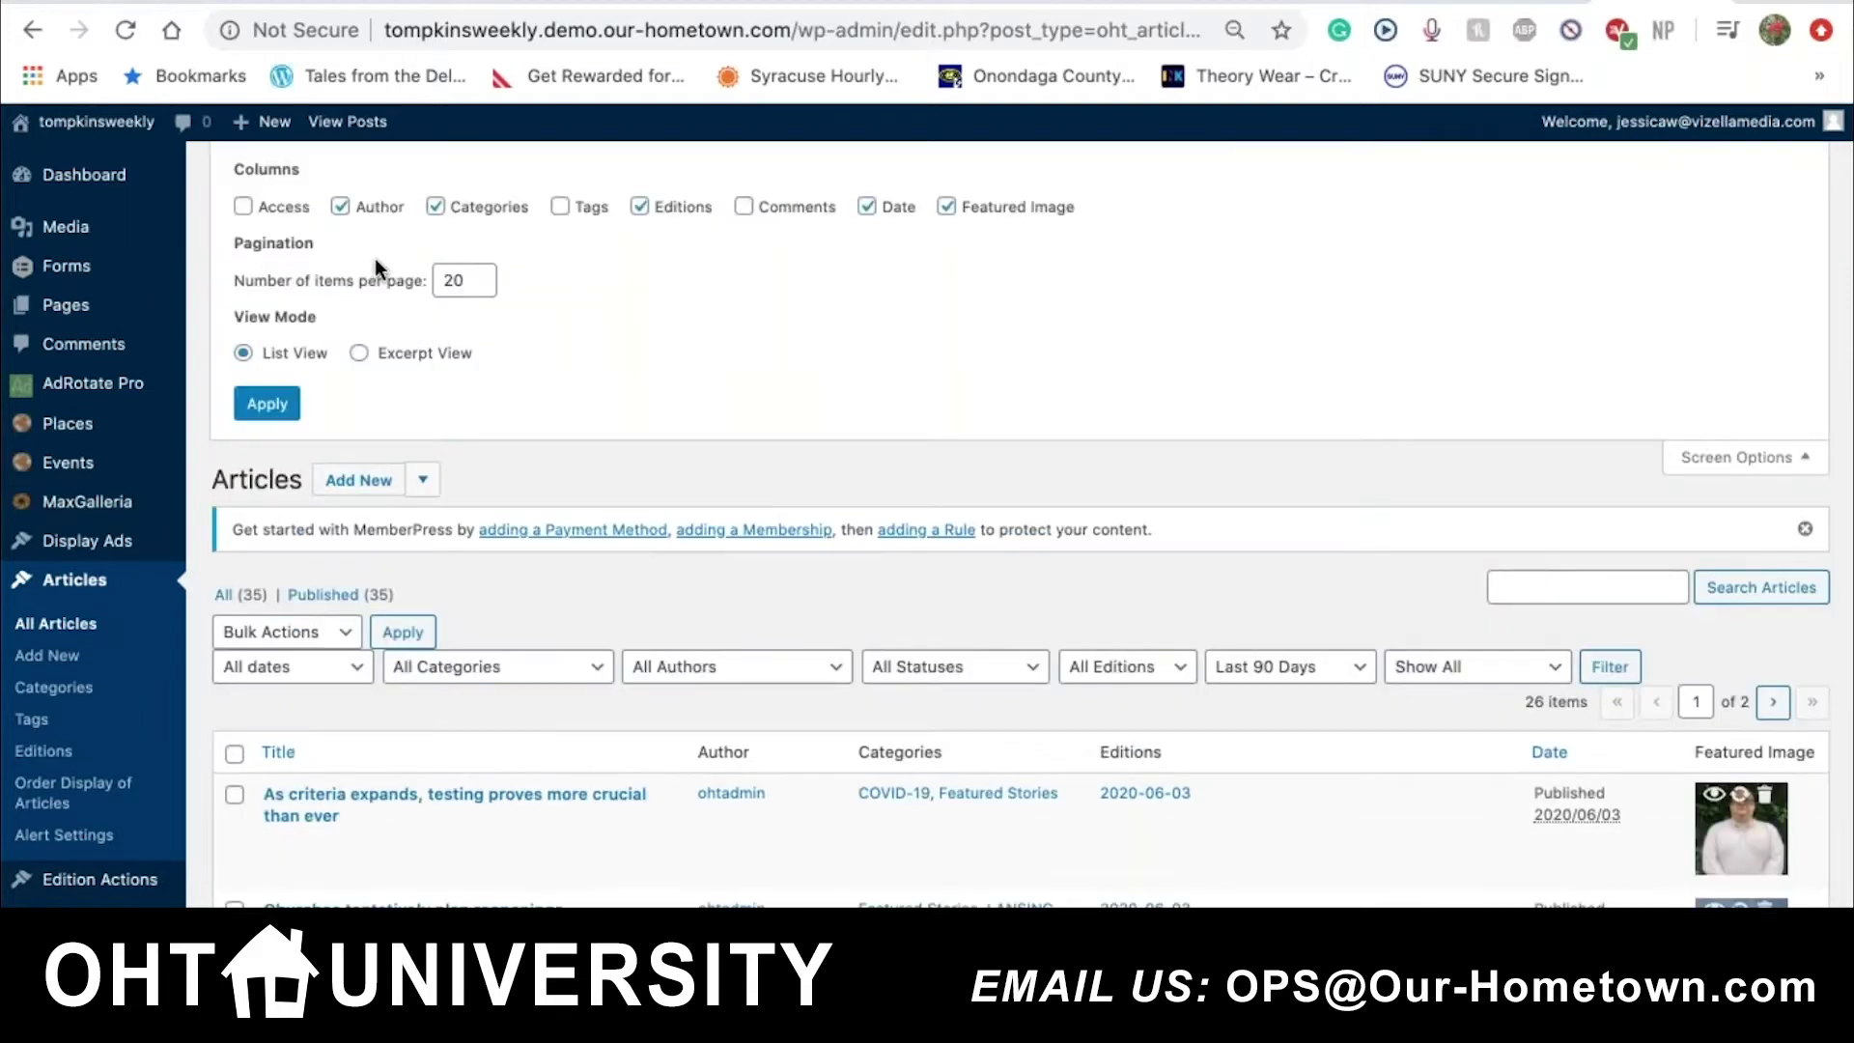
click(453, 281)
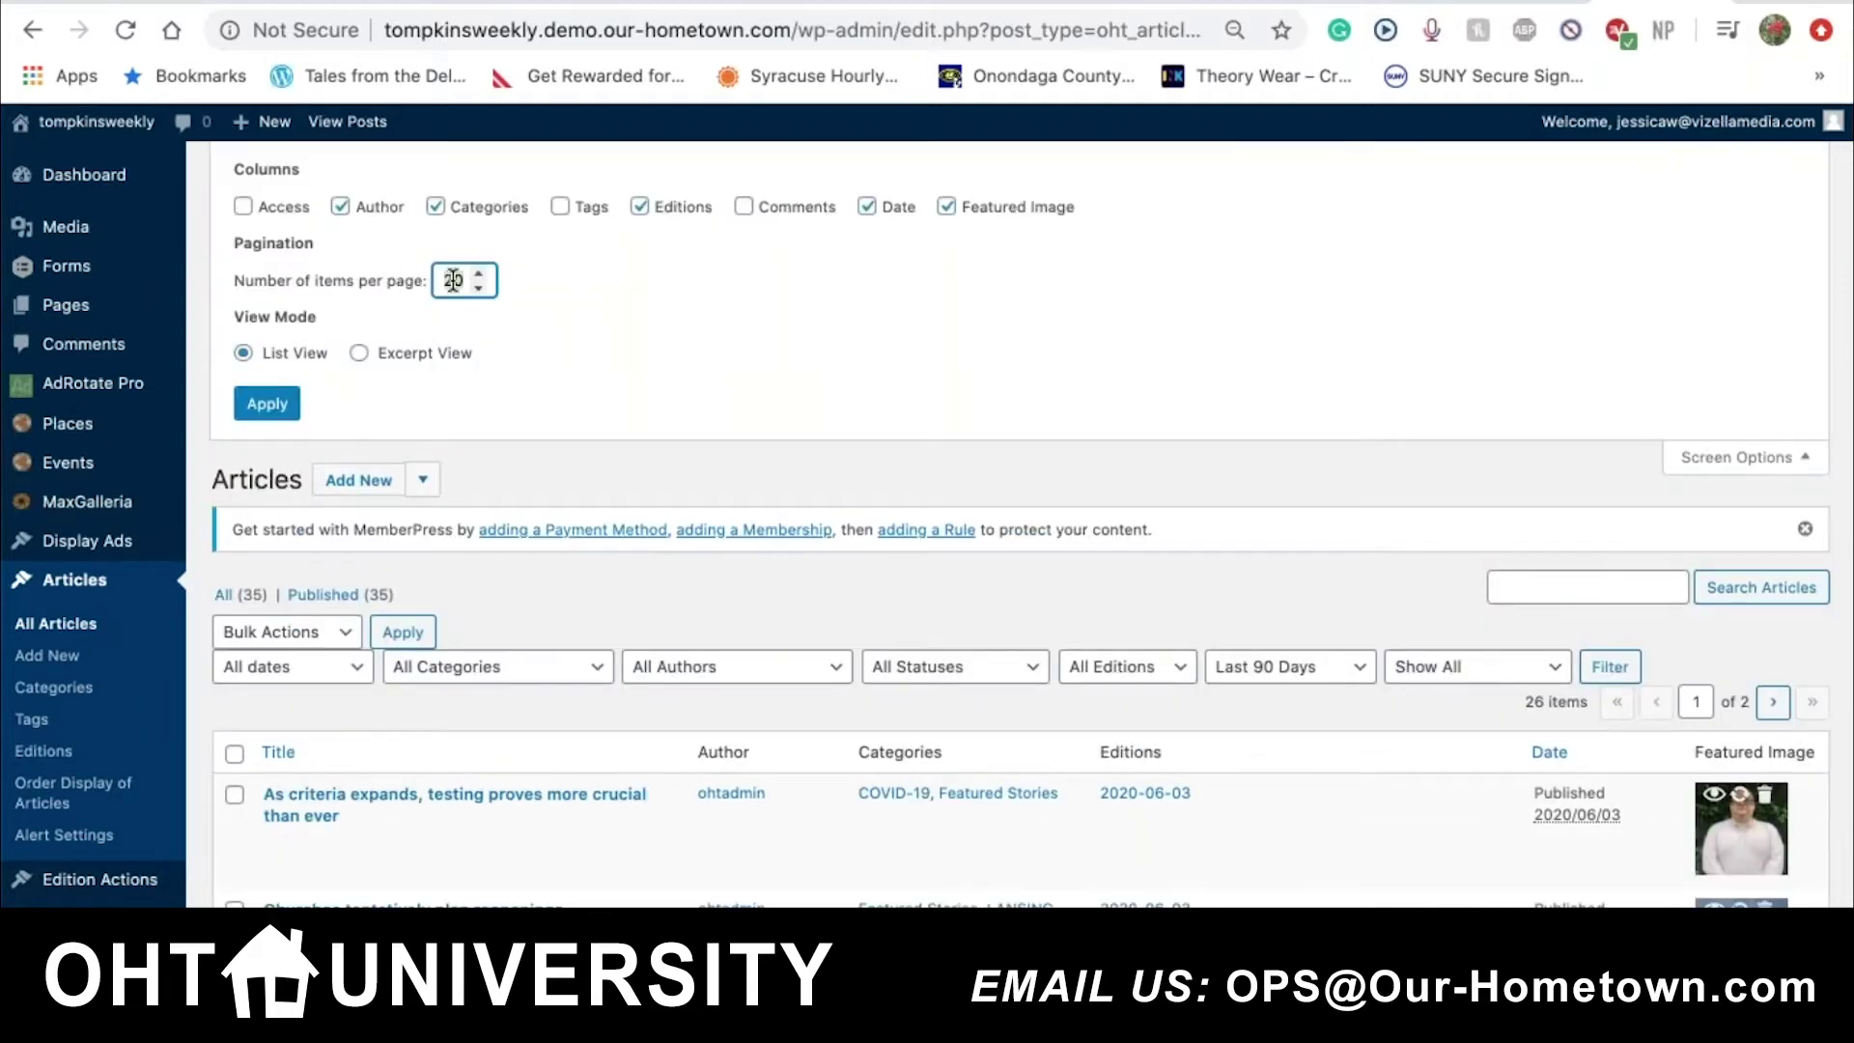
double_click(453, 281)
text(200)
click(268, 404)
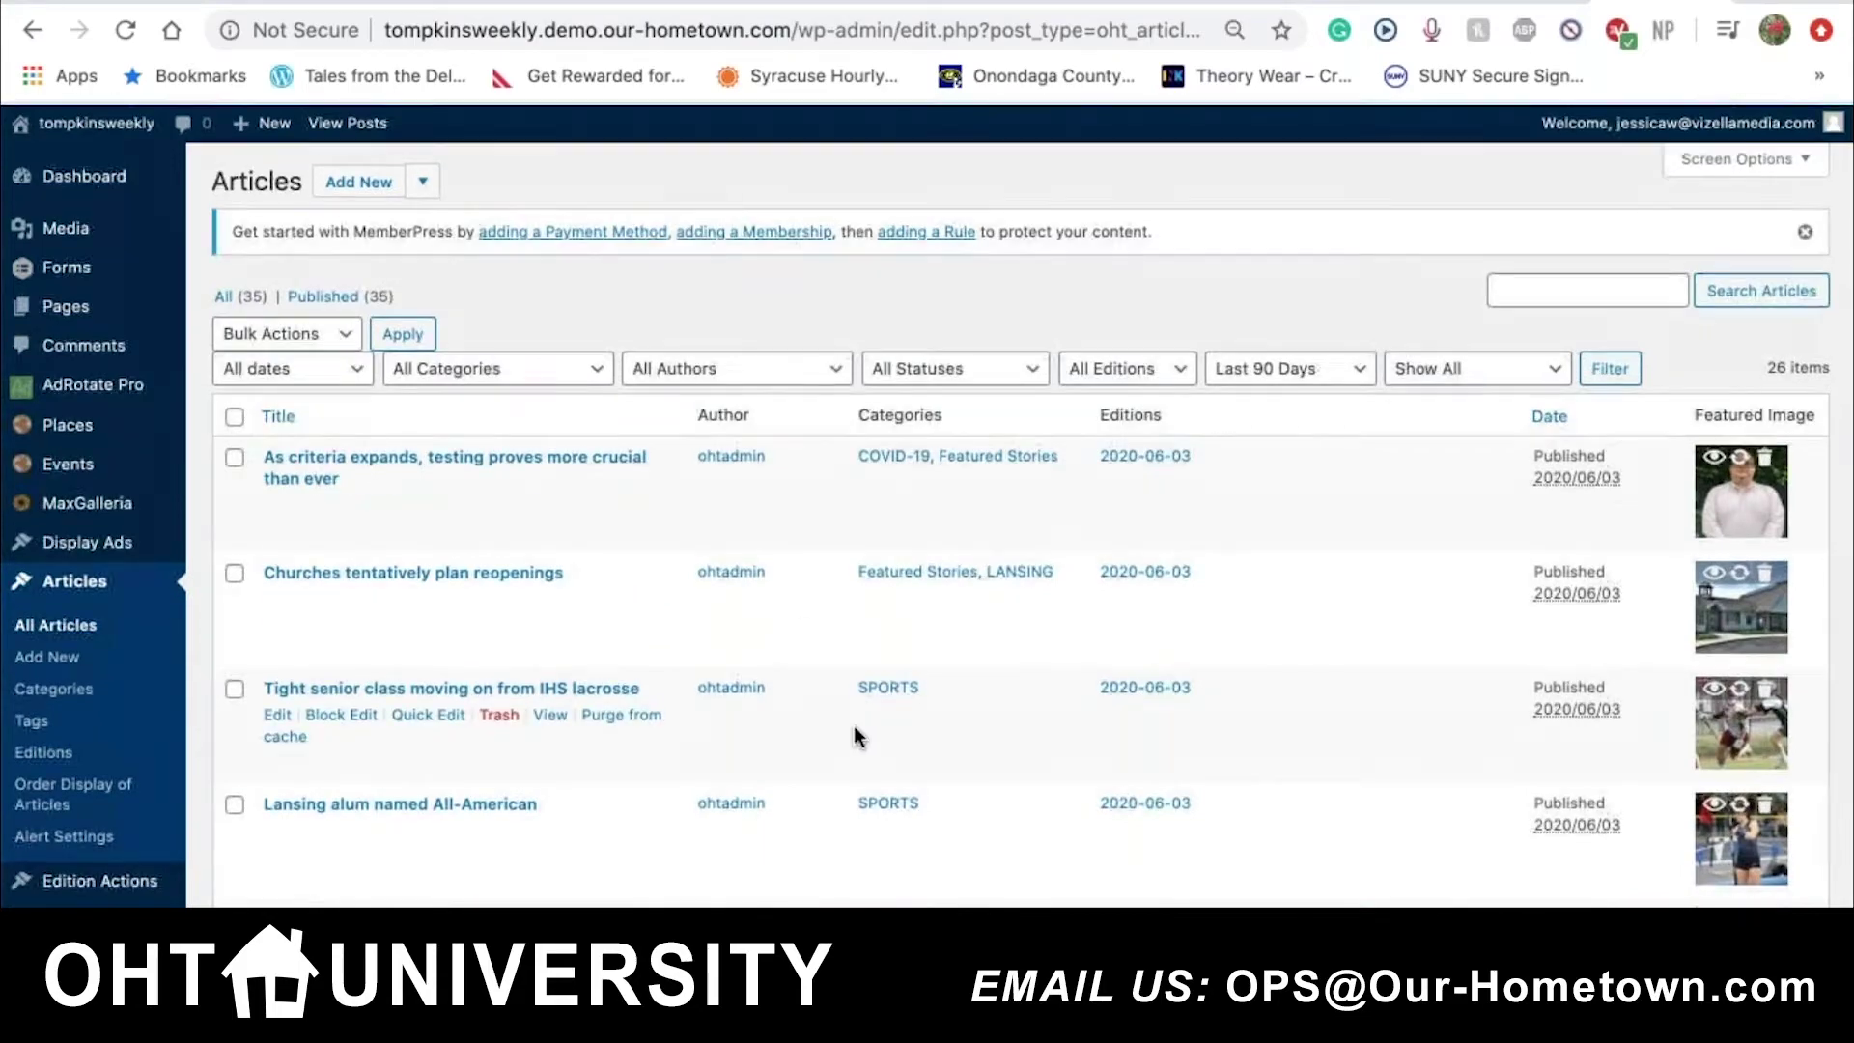
scroll(856, 734, down, 10)
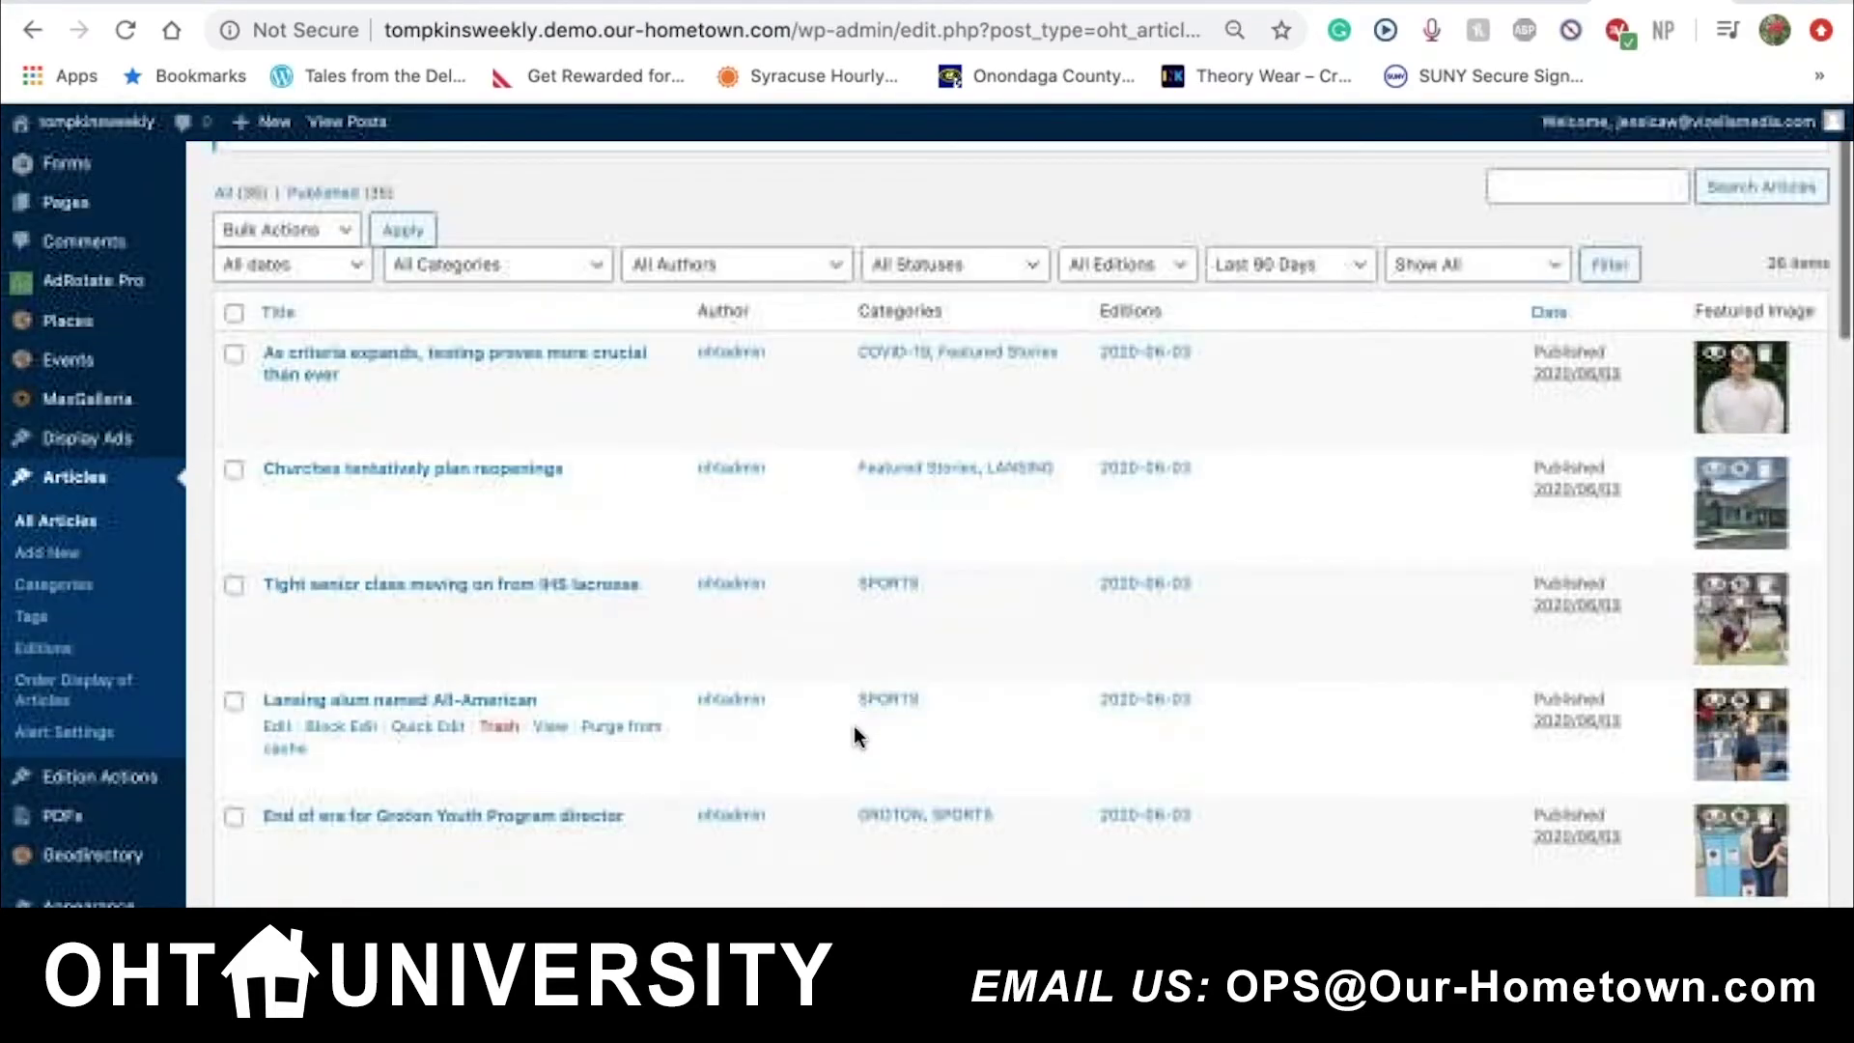
scroll(854, 727, down, 15)
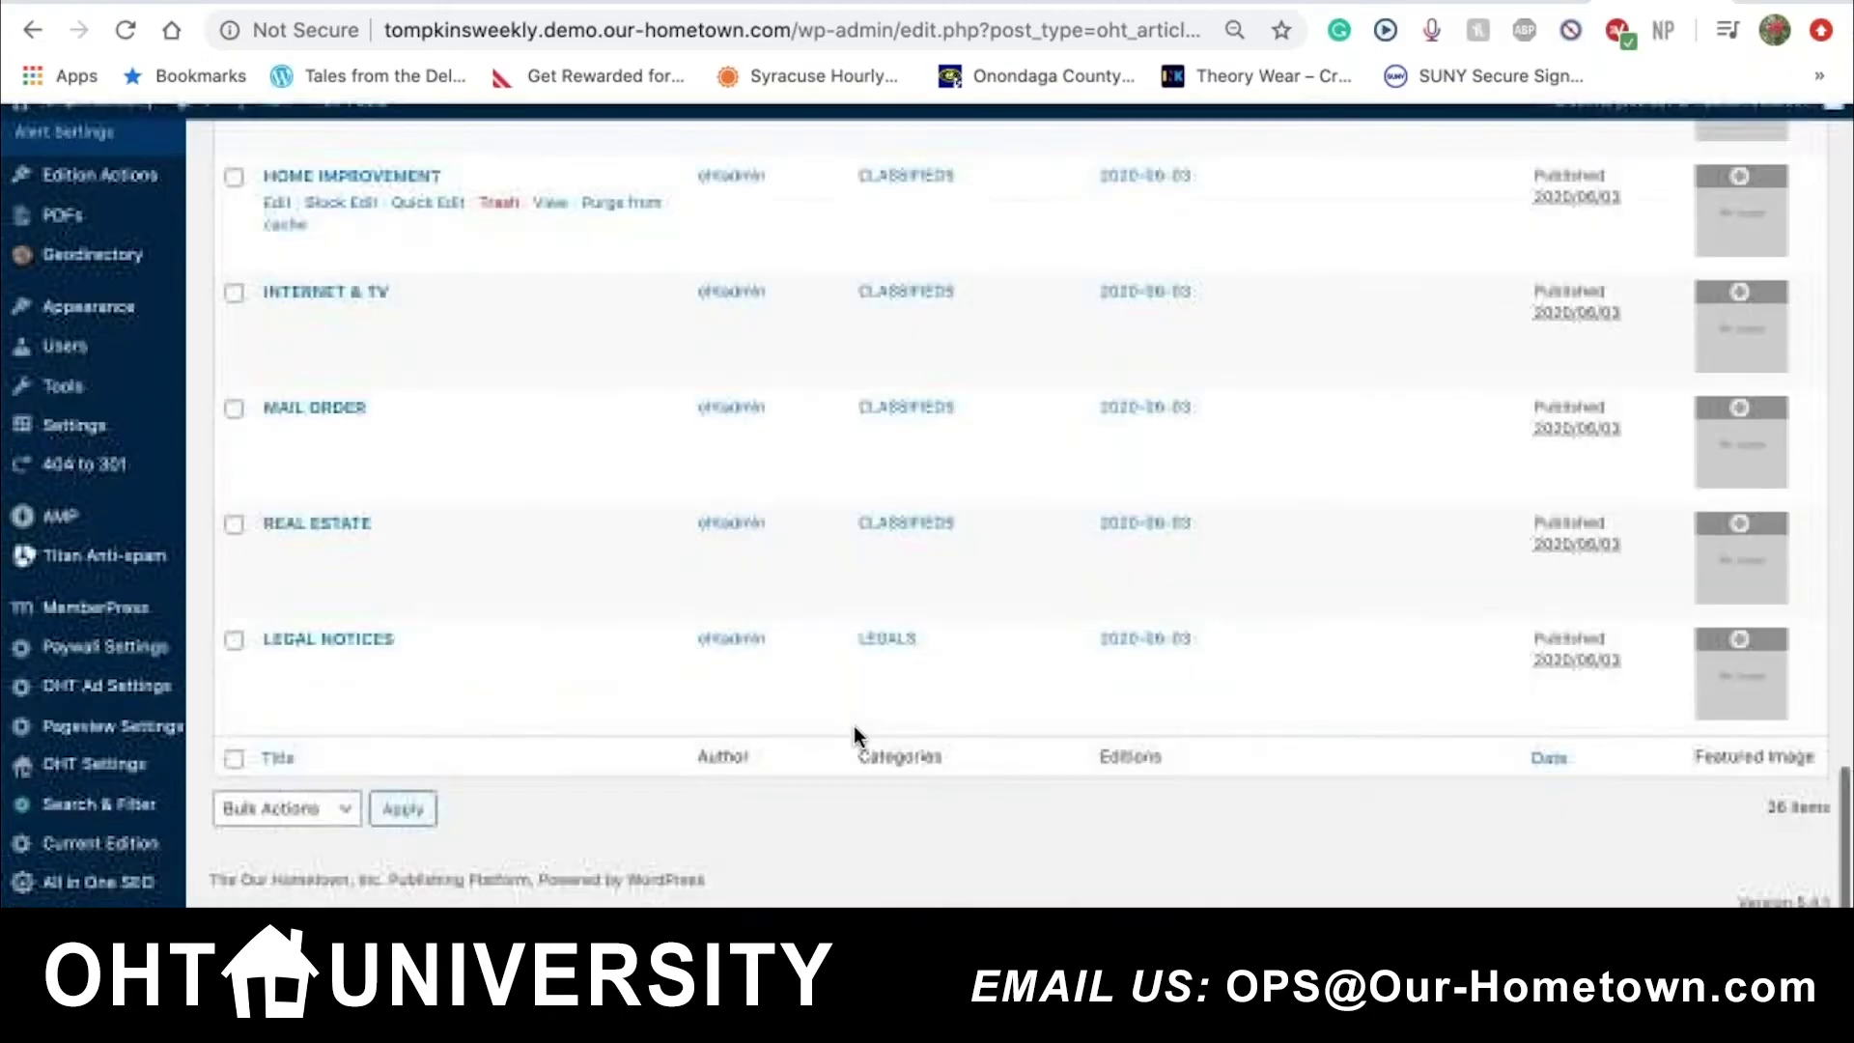
scroll(853, 726, up, 20)
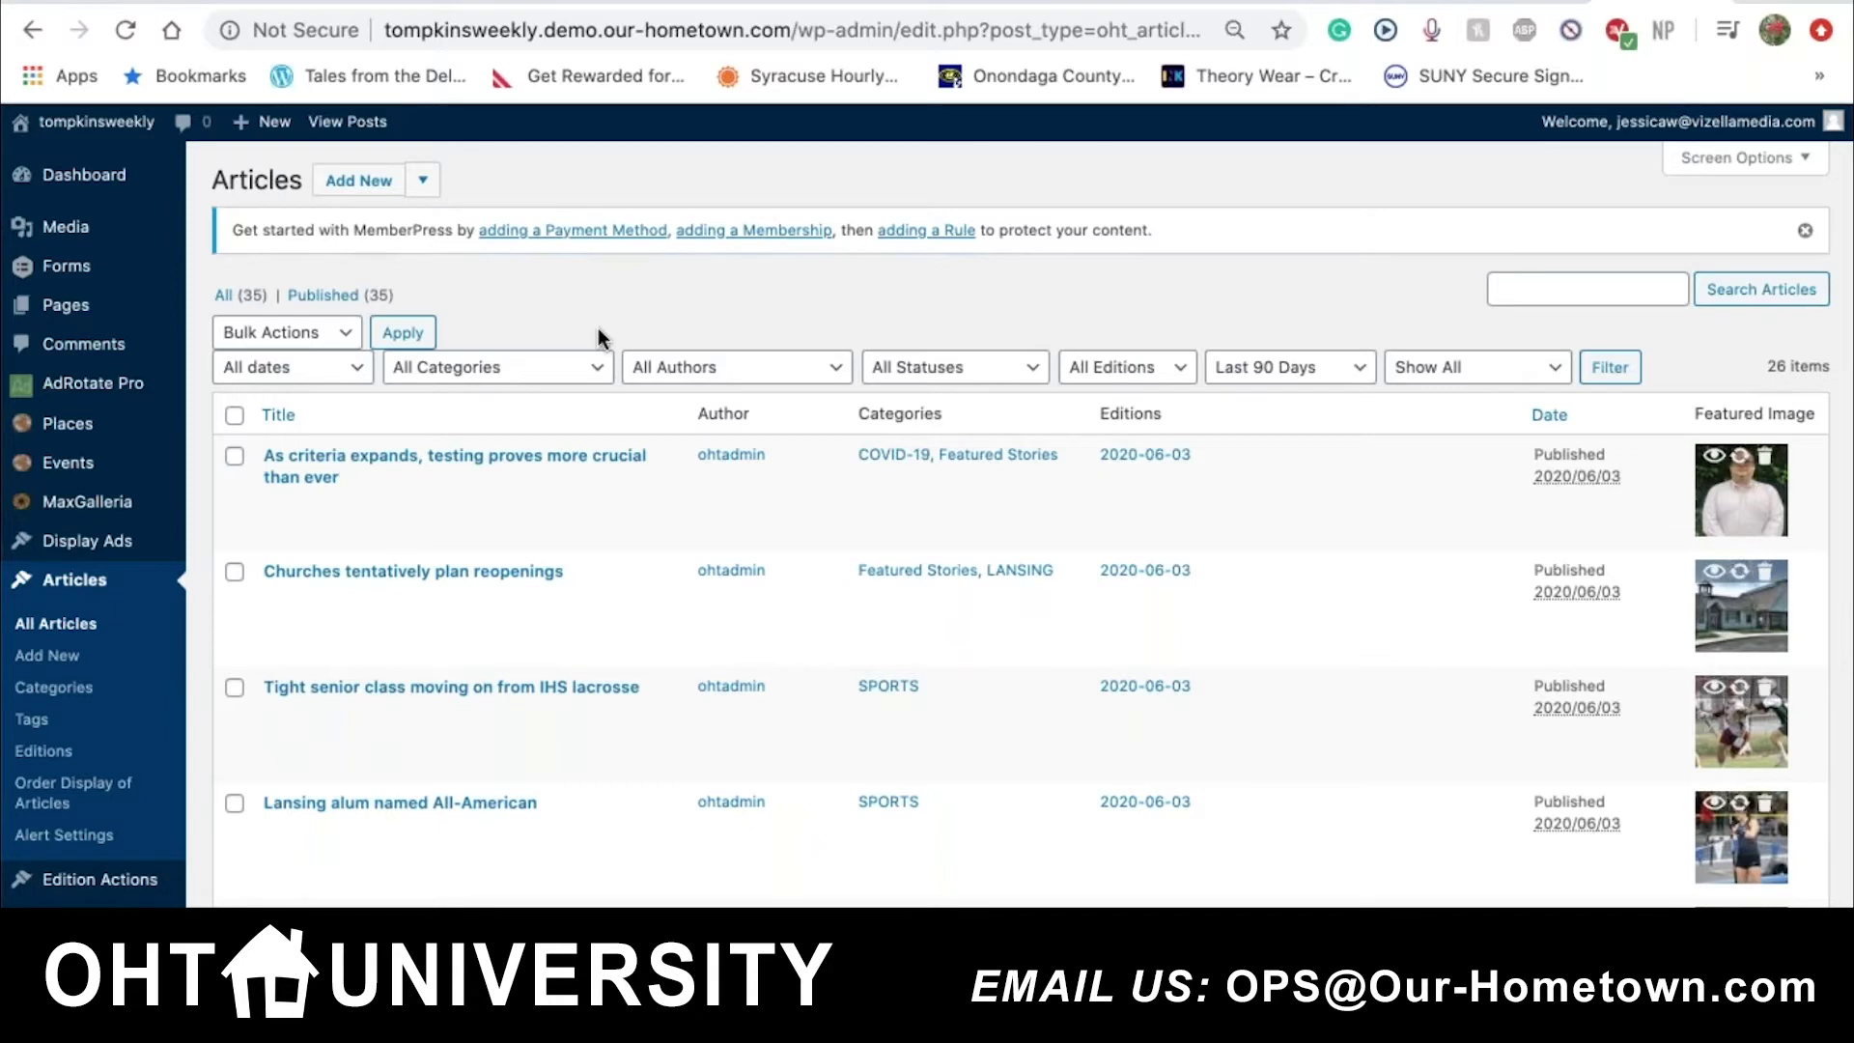
- Filter the articles by the DRYDEN category with the date range set to All Posts (SLOW)
click(599, 368)
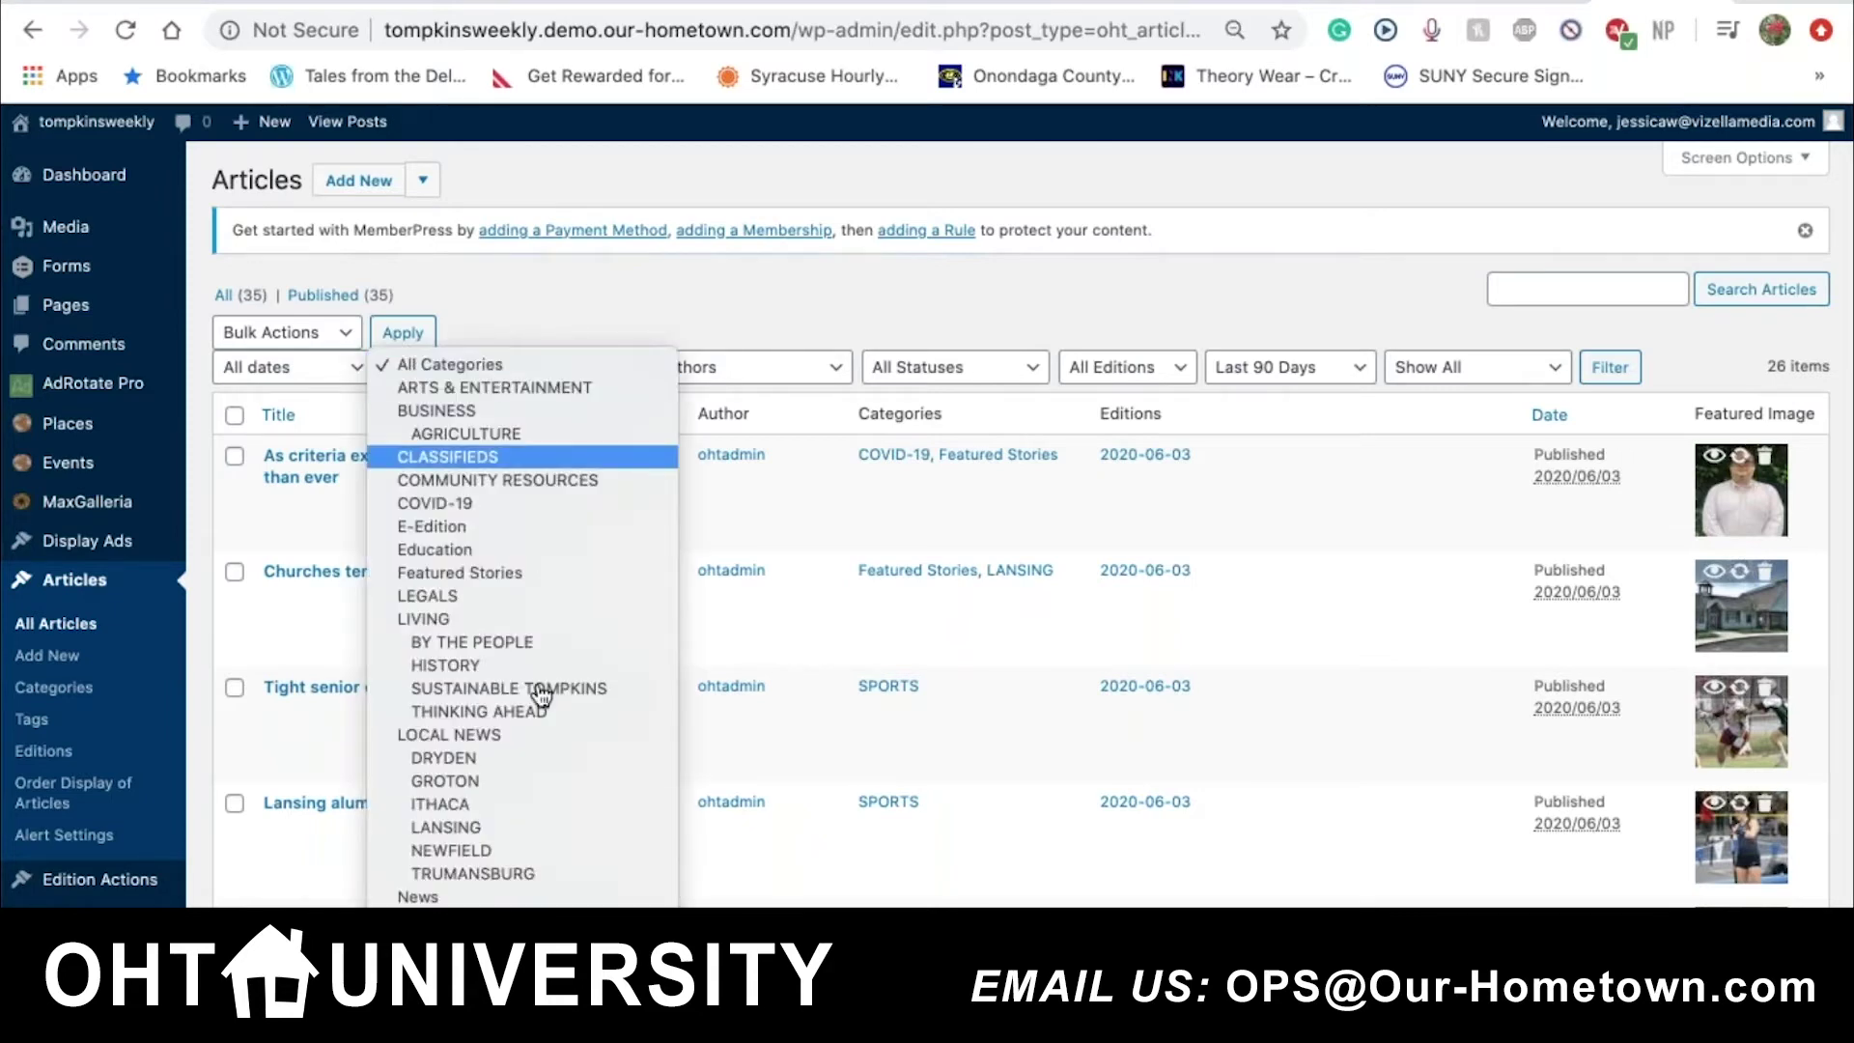
scroll(538, 792, down, 3)
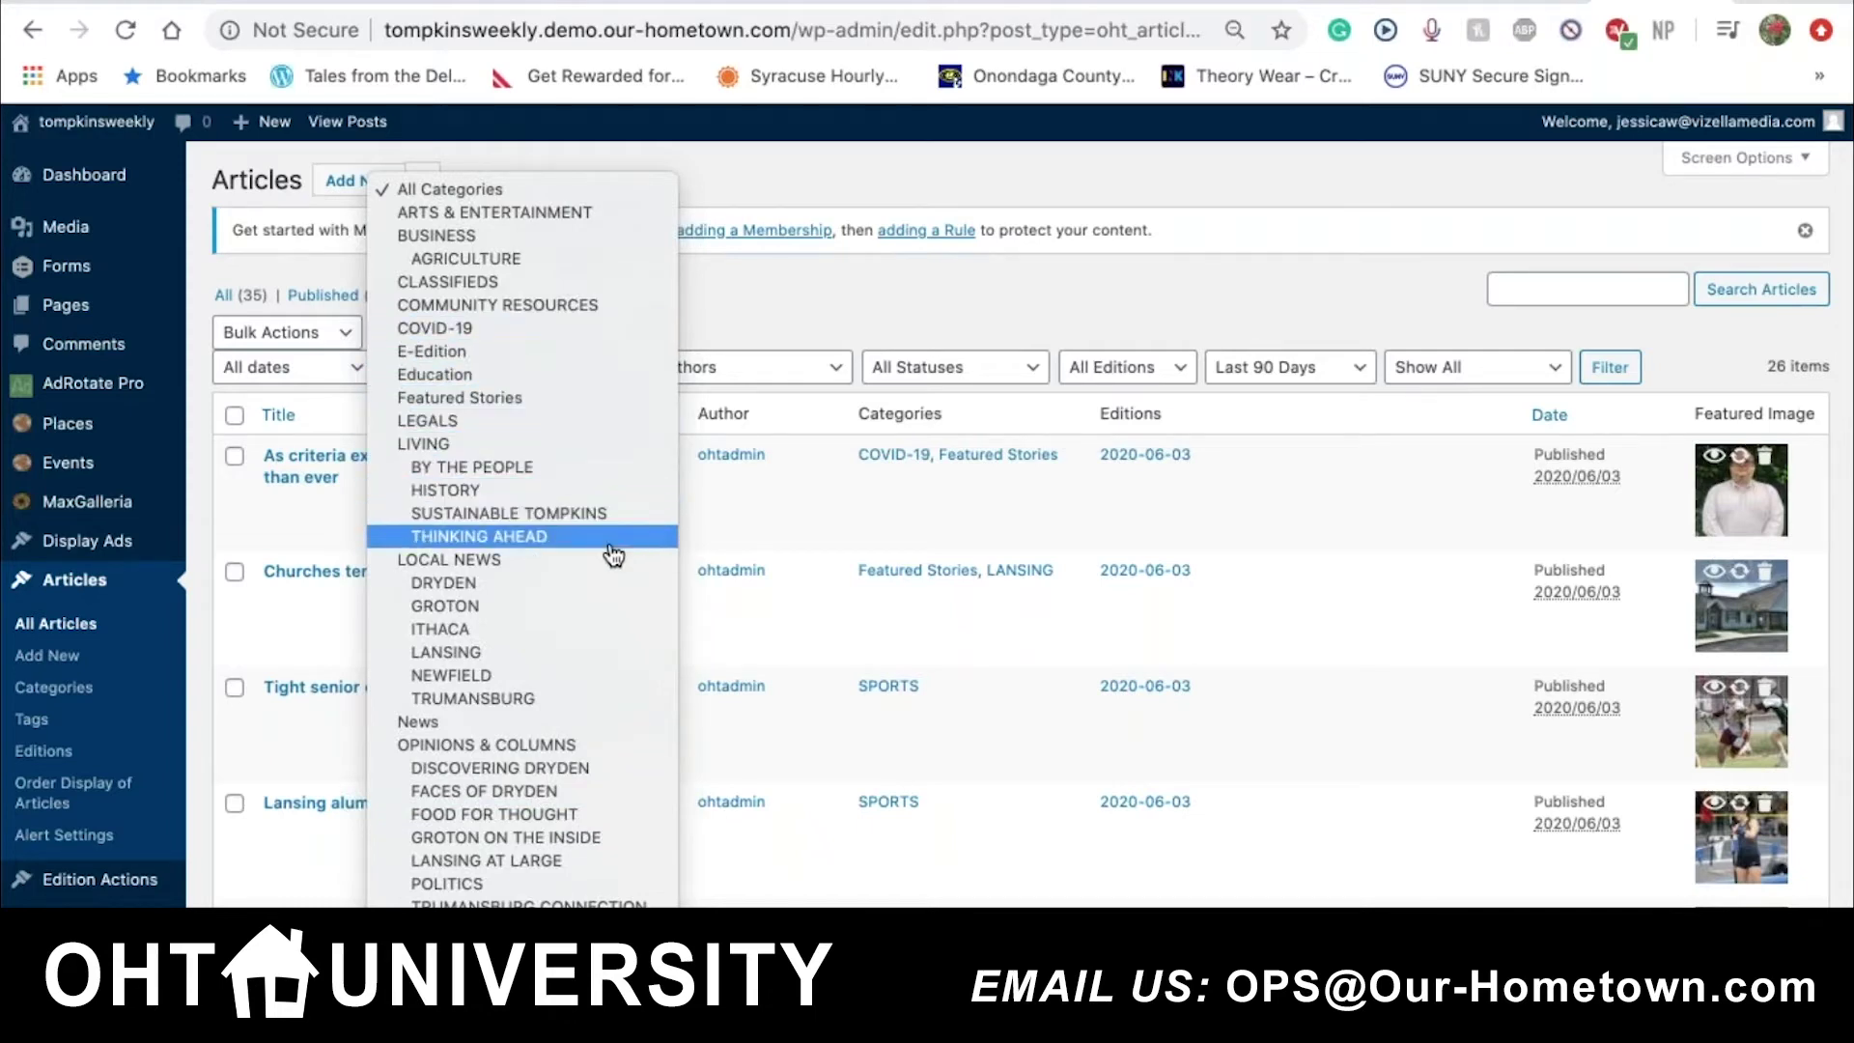
click(561, 583)
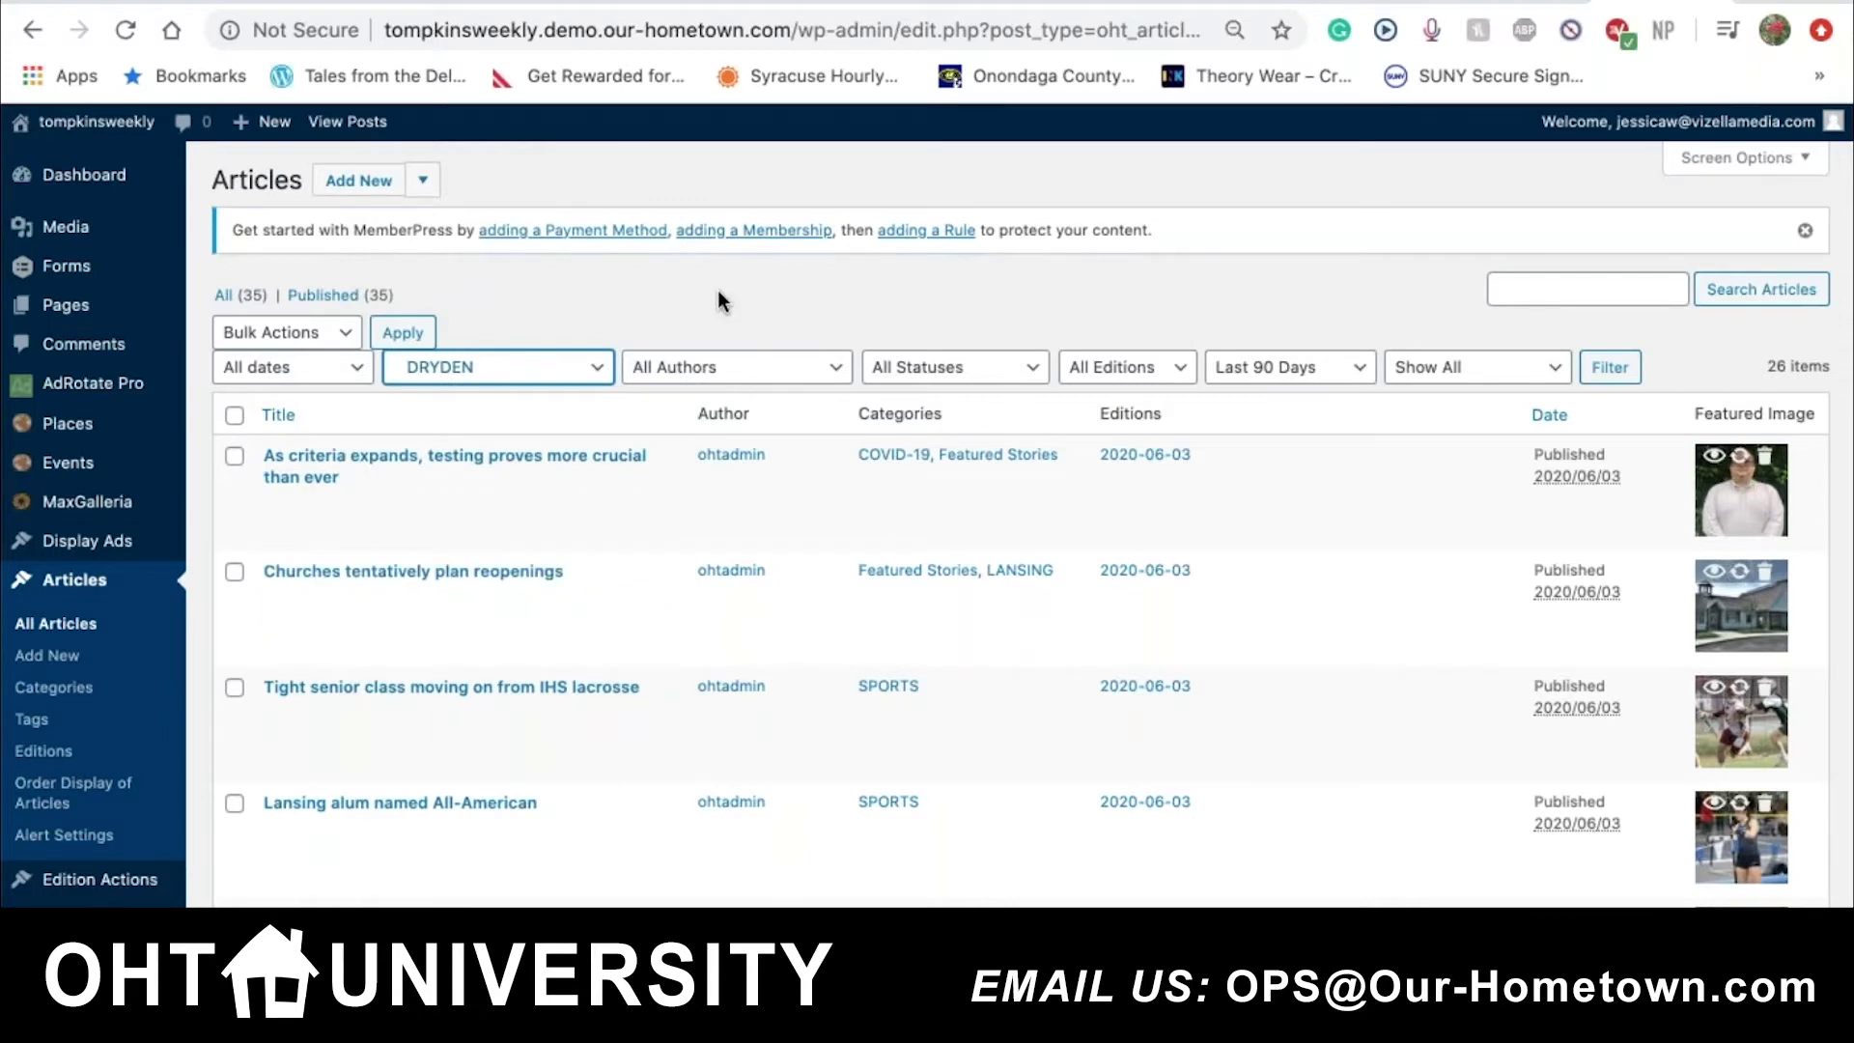
click(1246, 367)
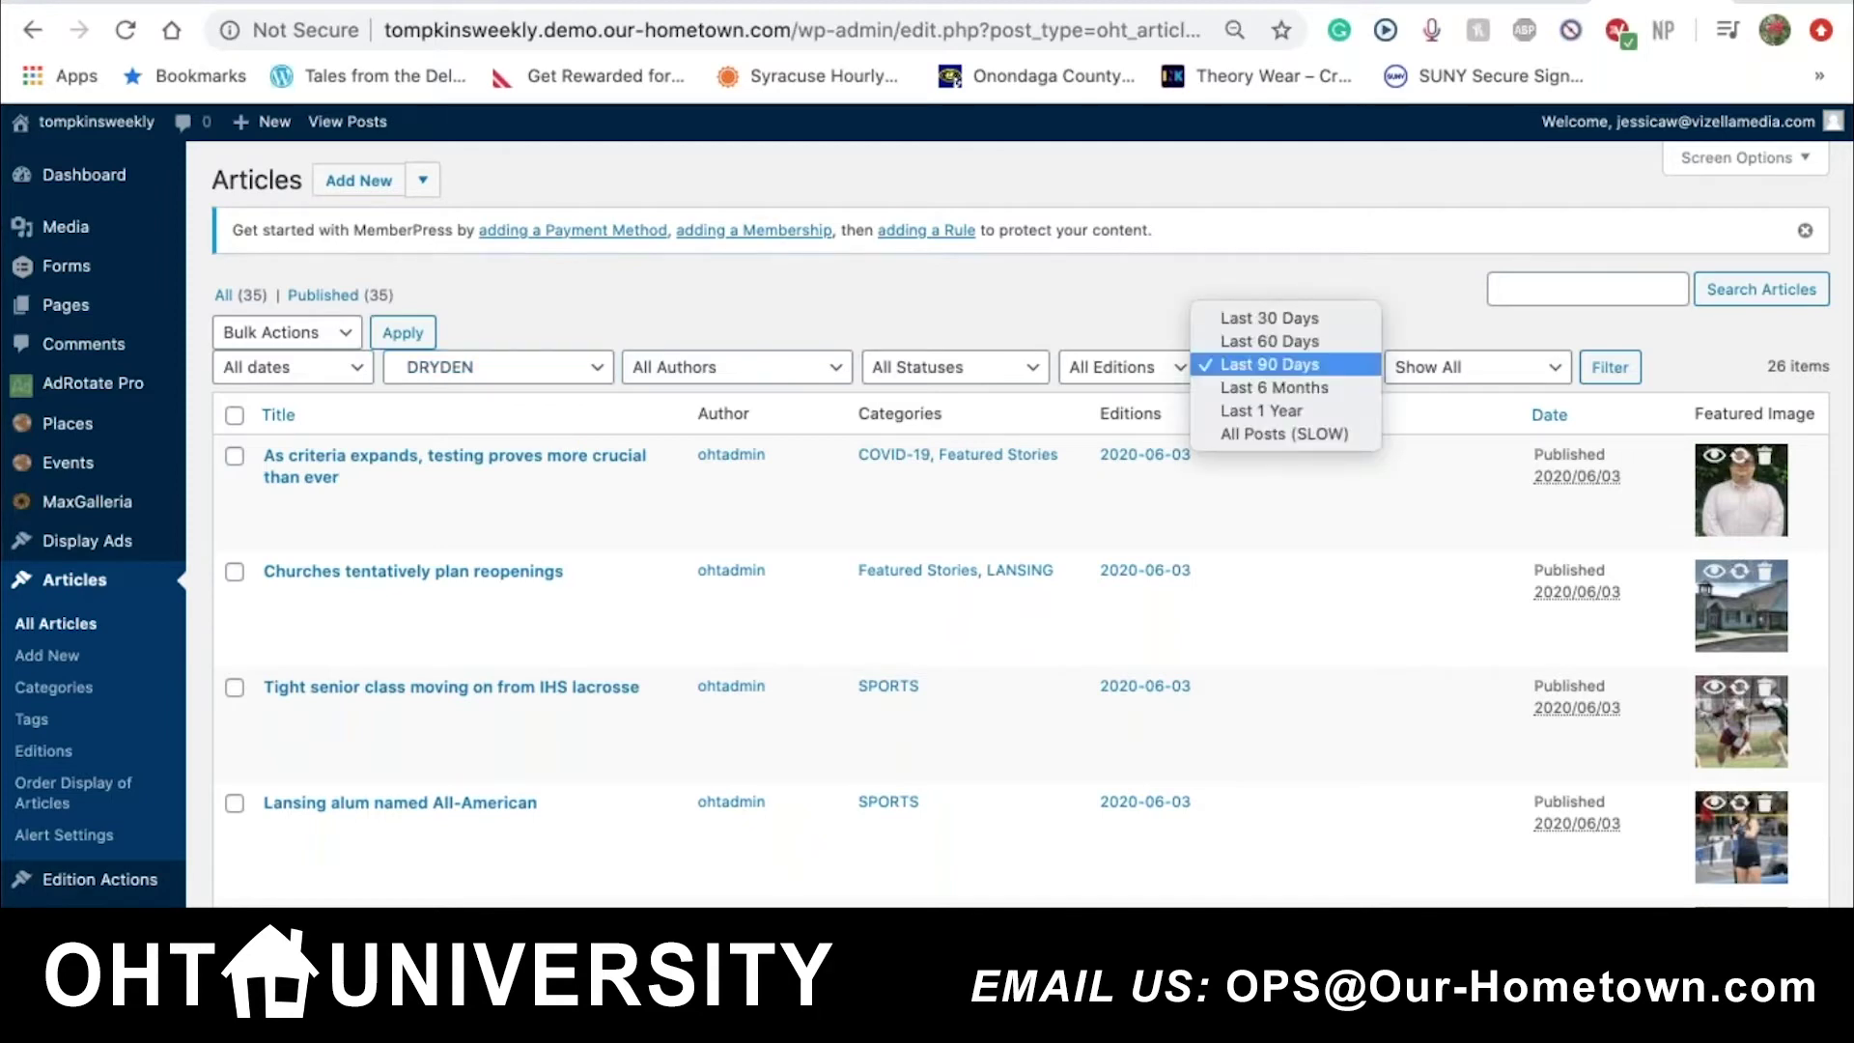
click(1246, 434)
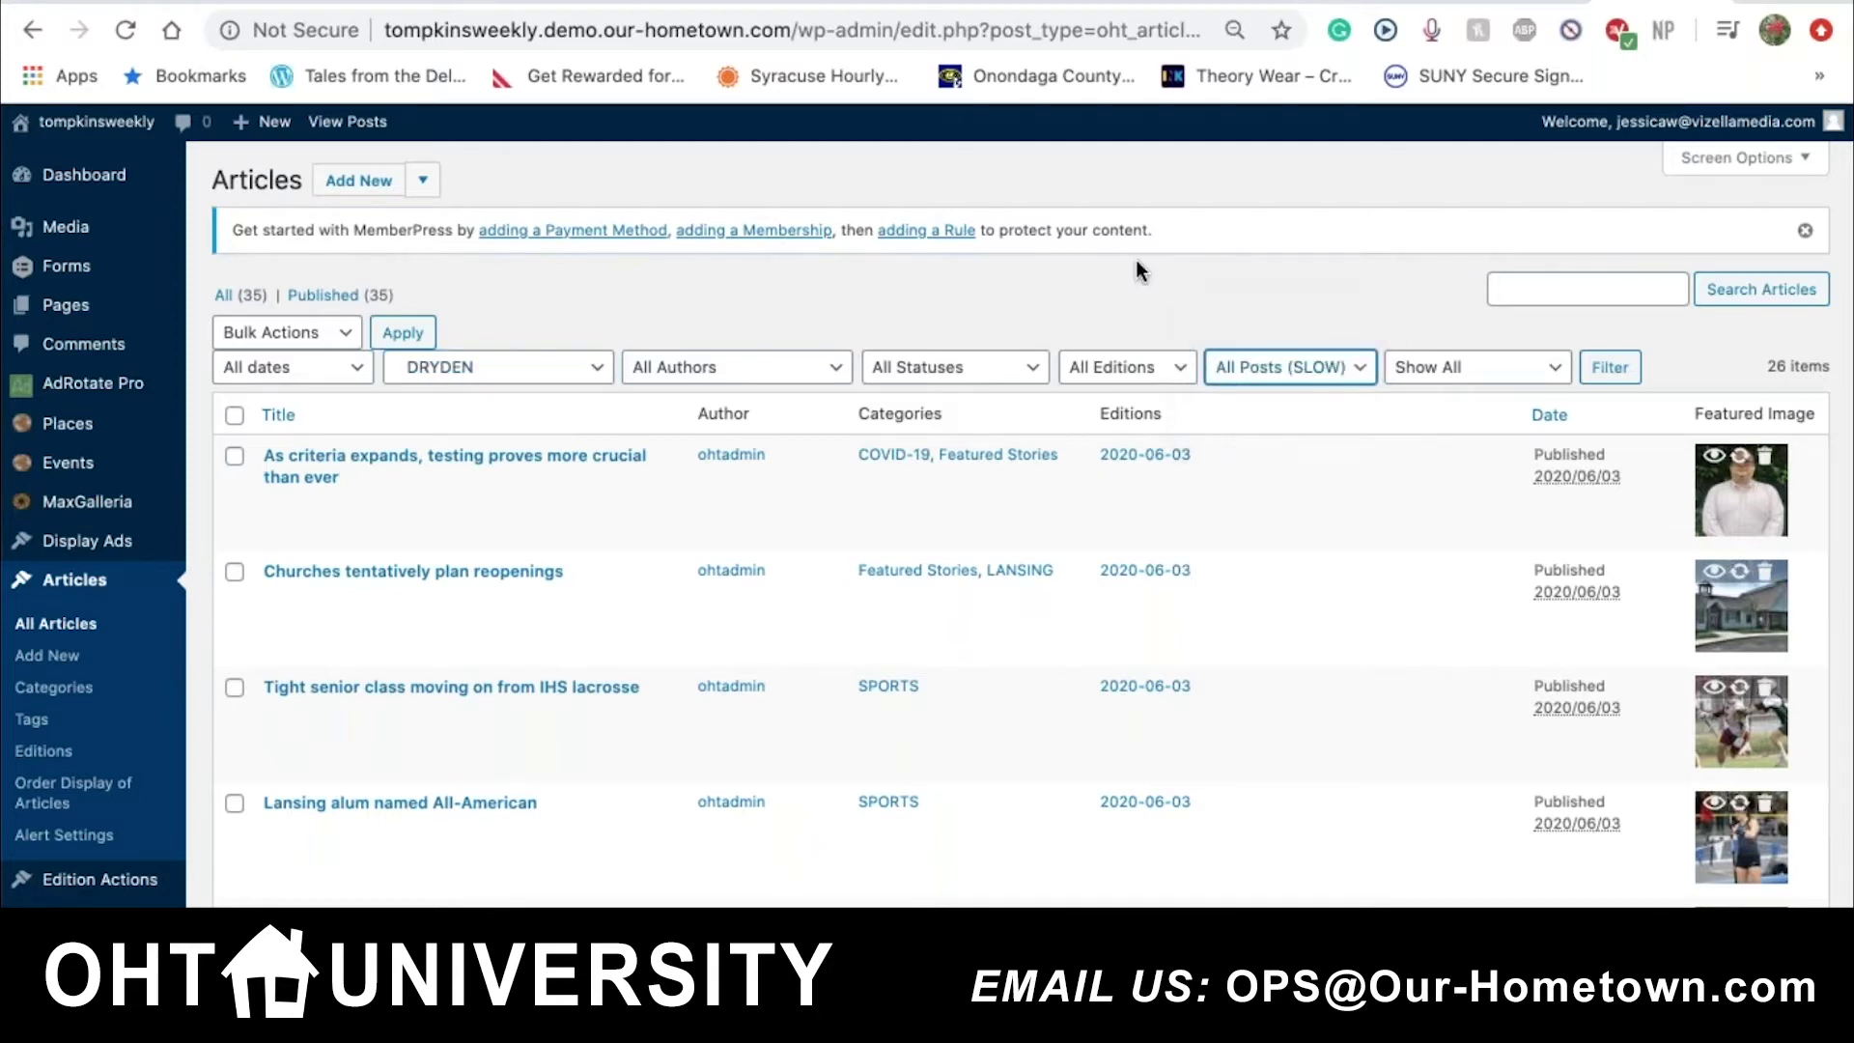
scroll(1138, 258, down, 3)
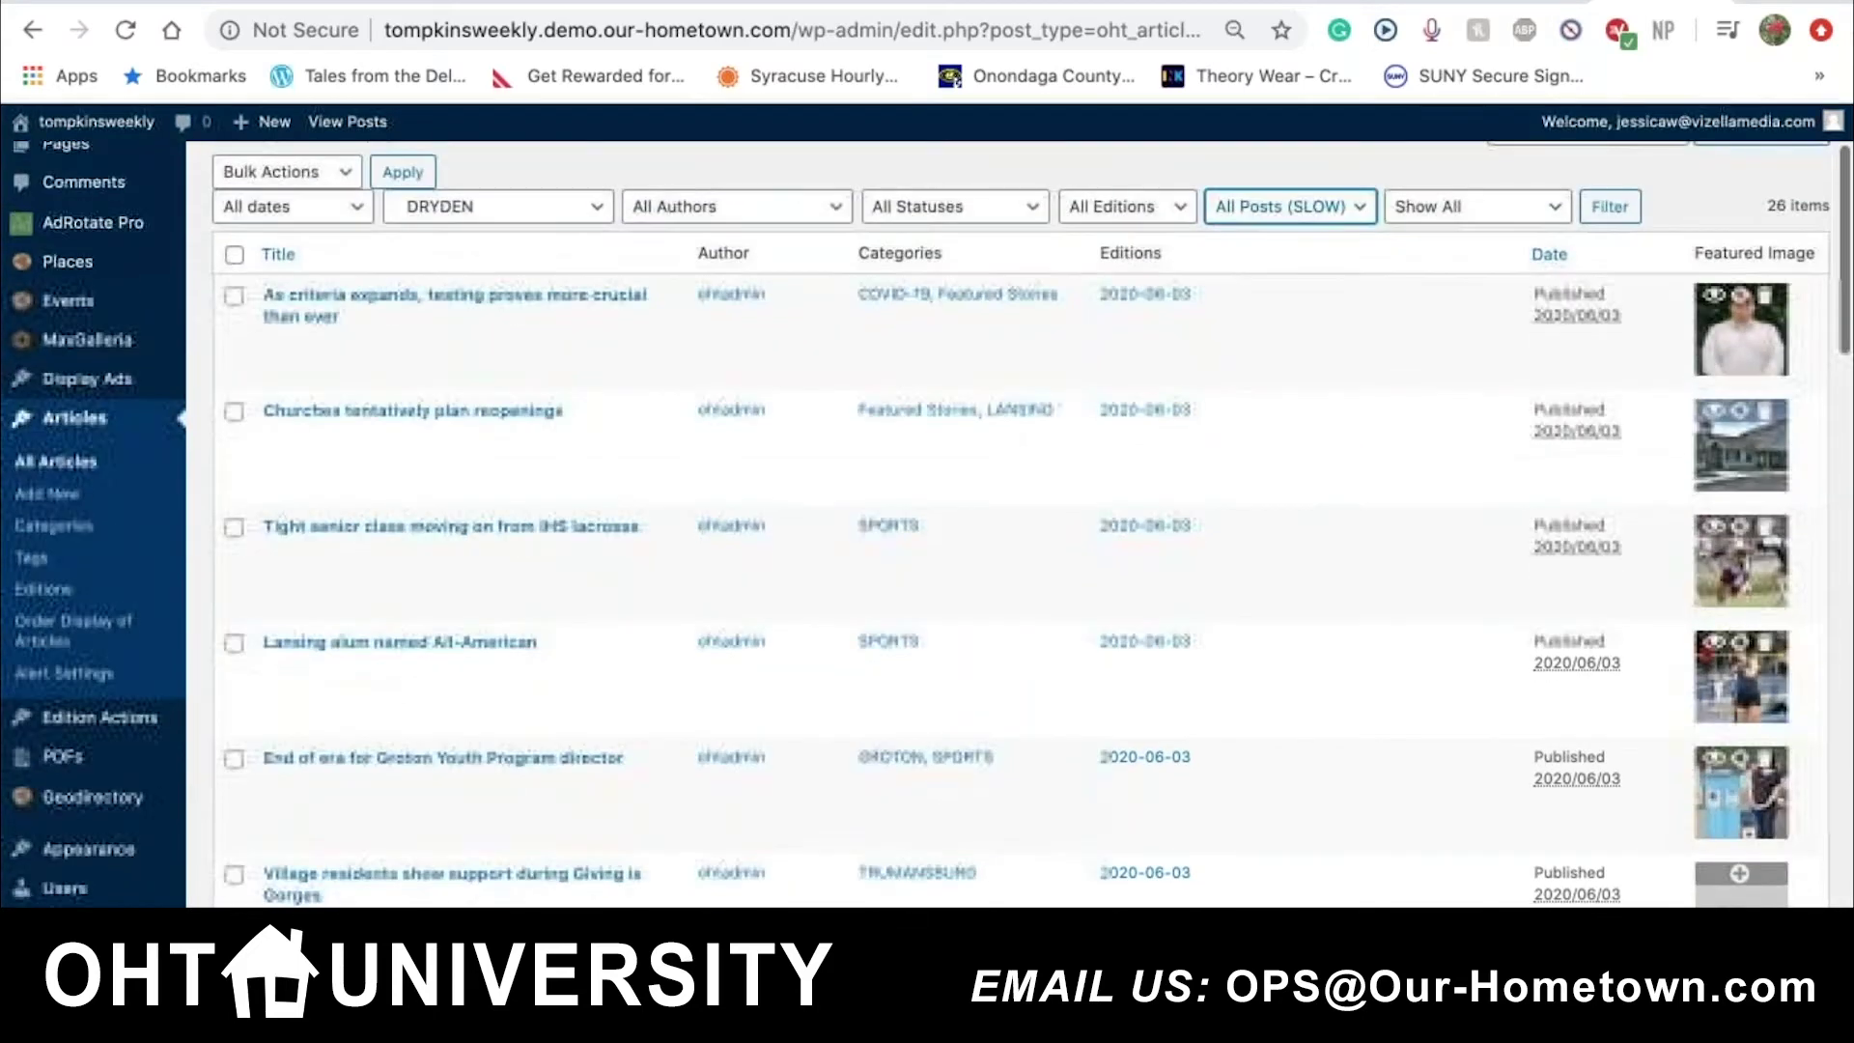
click(1611, 206)
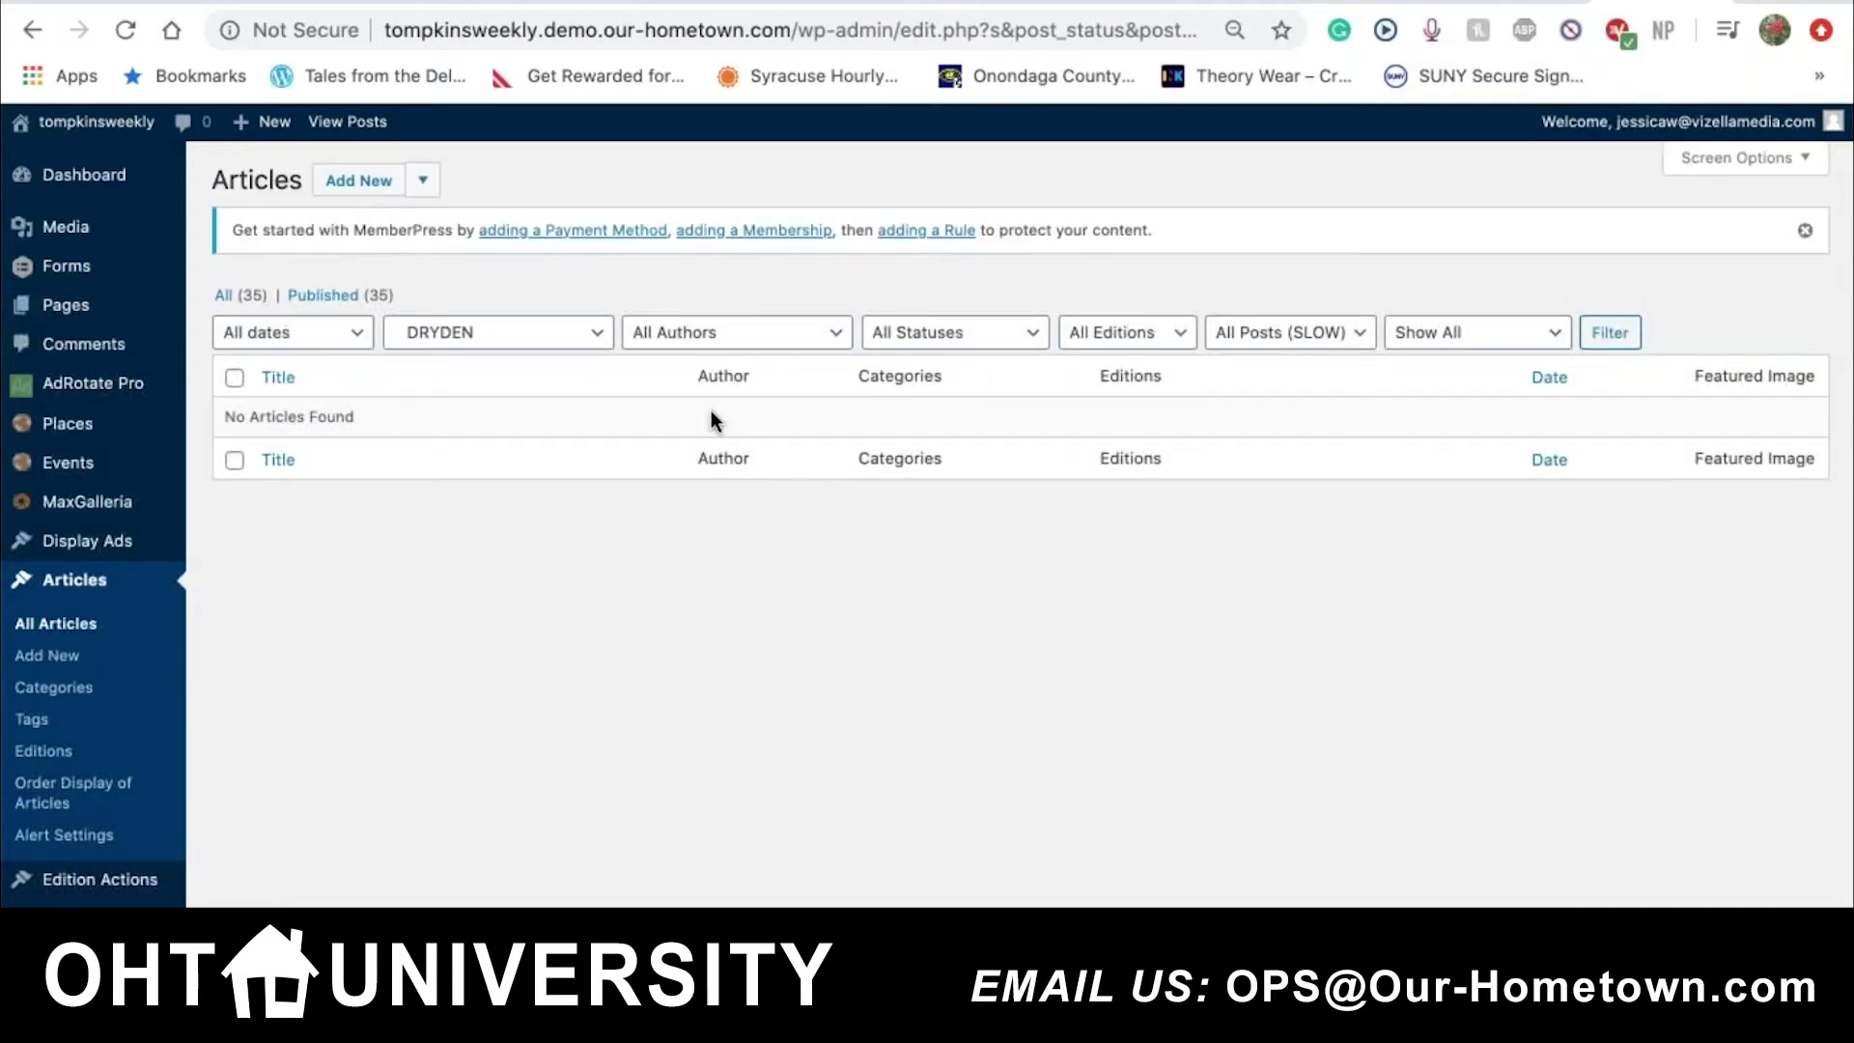
- Change the category filter to BUSINESS and apply it to the article list
click(582, 342)
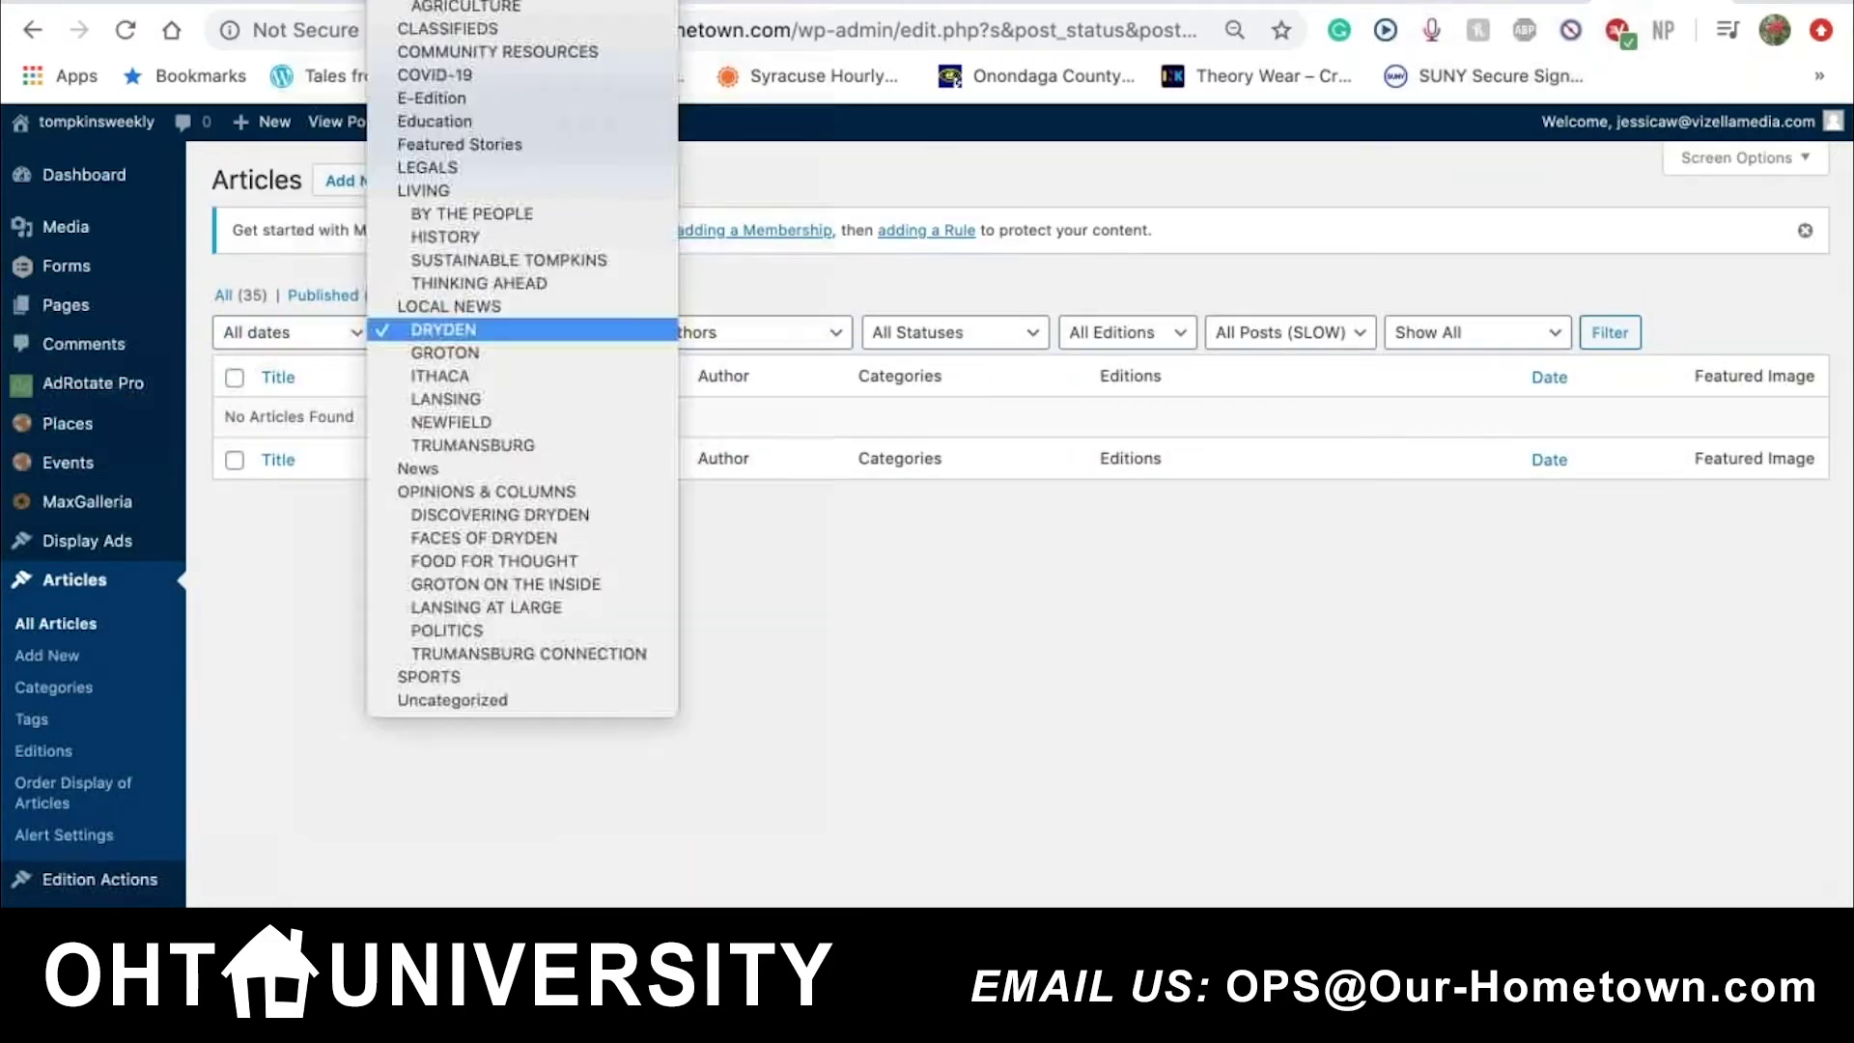
click(591, 353)
scroll(1088, 348, down, 3)
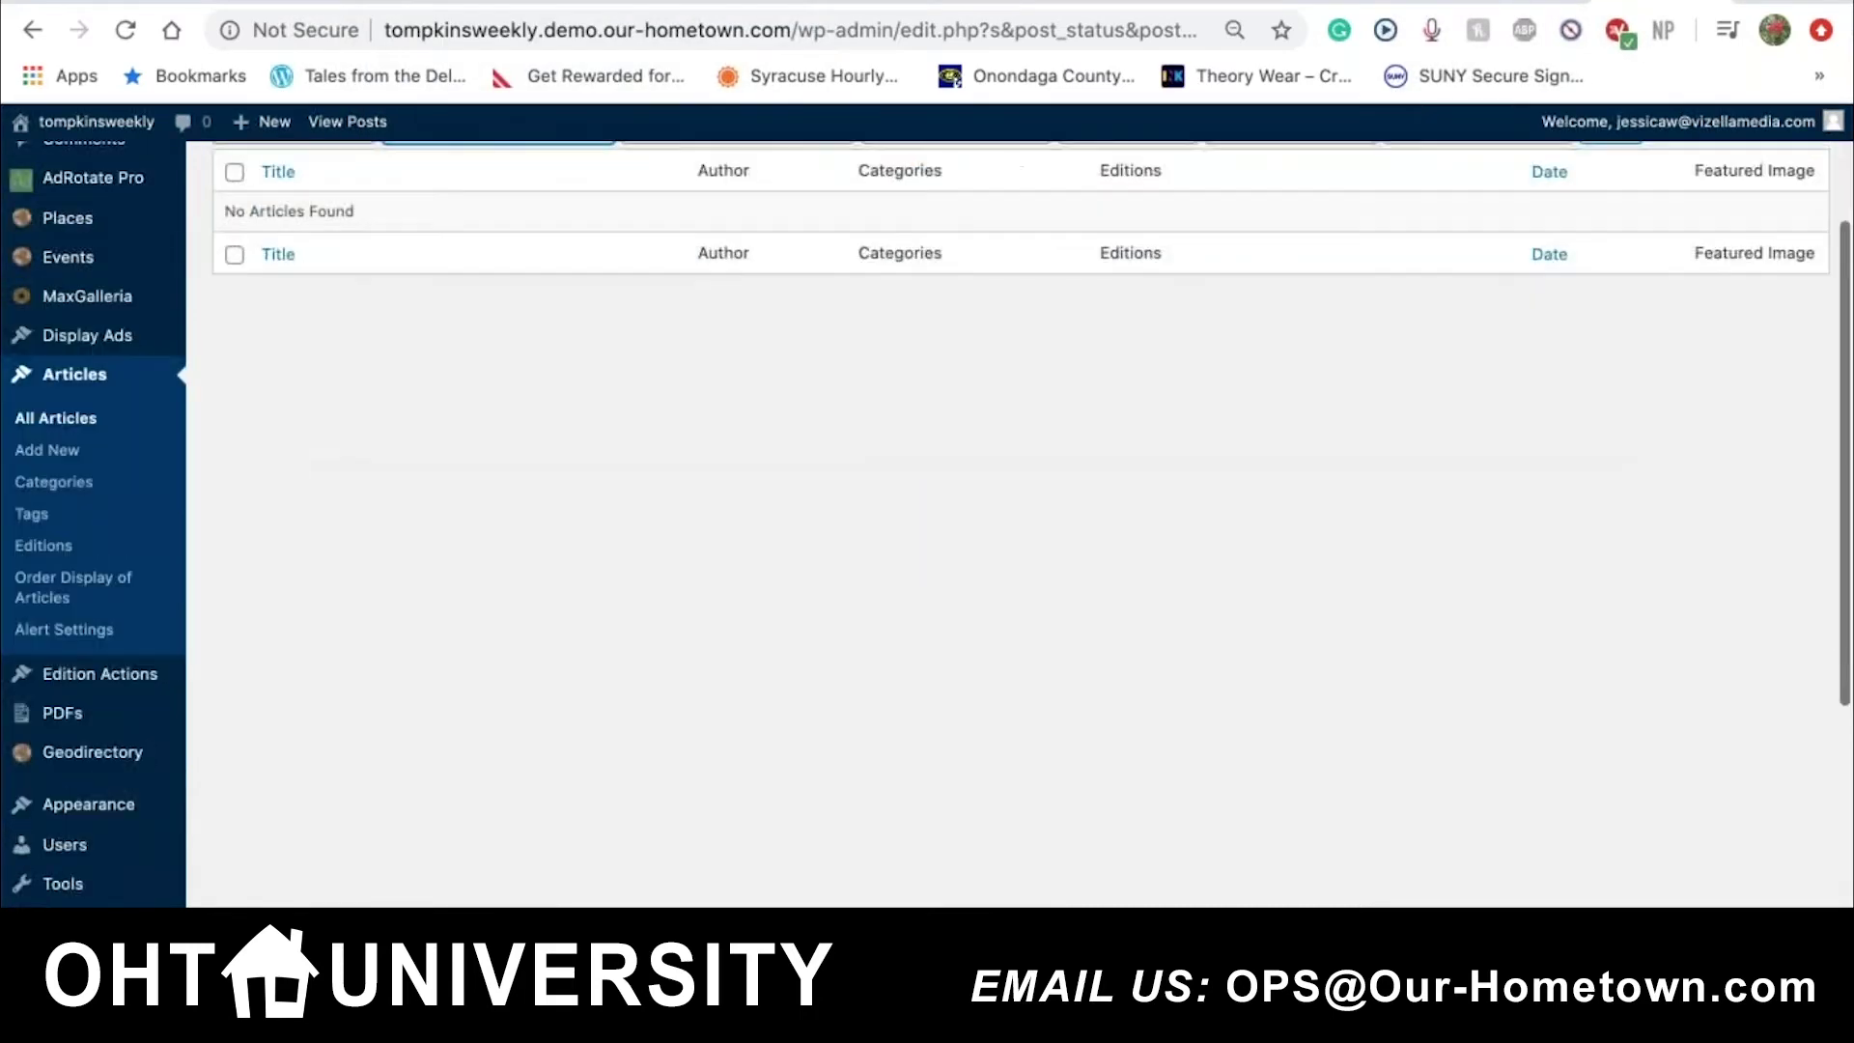
click(567, 187)
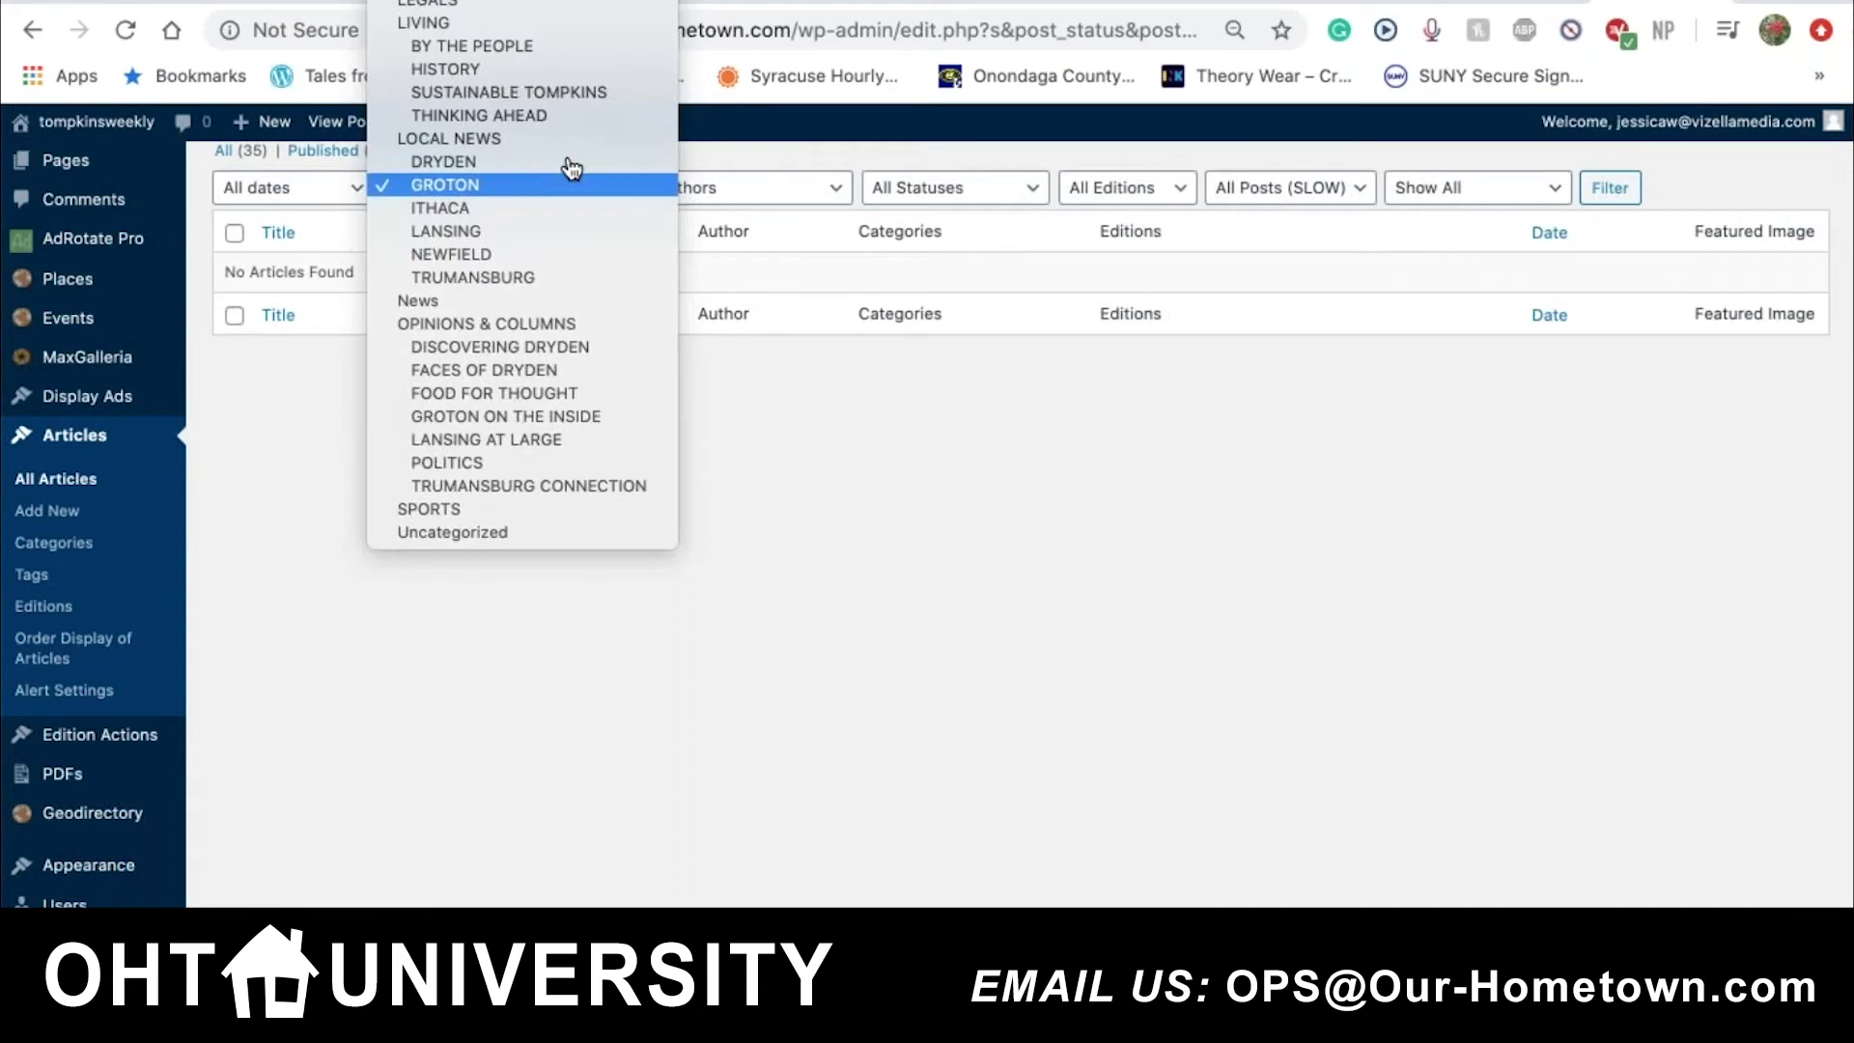
scroll(565, 224, up, 3)
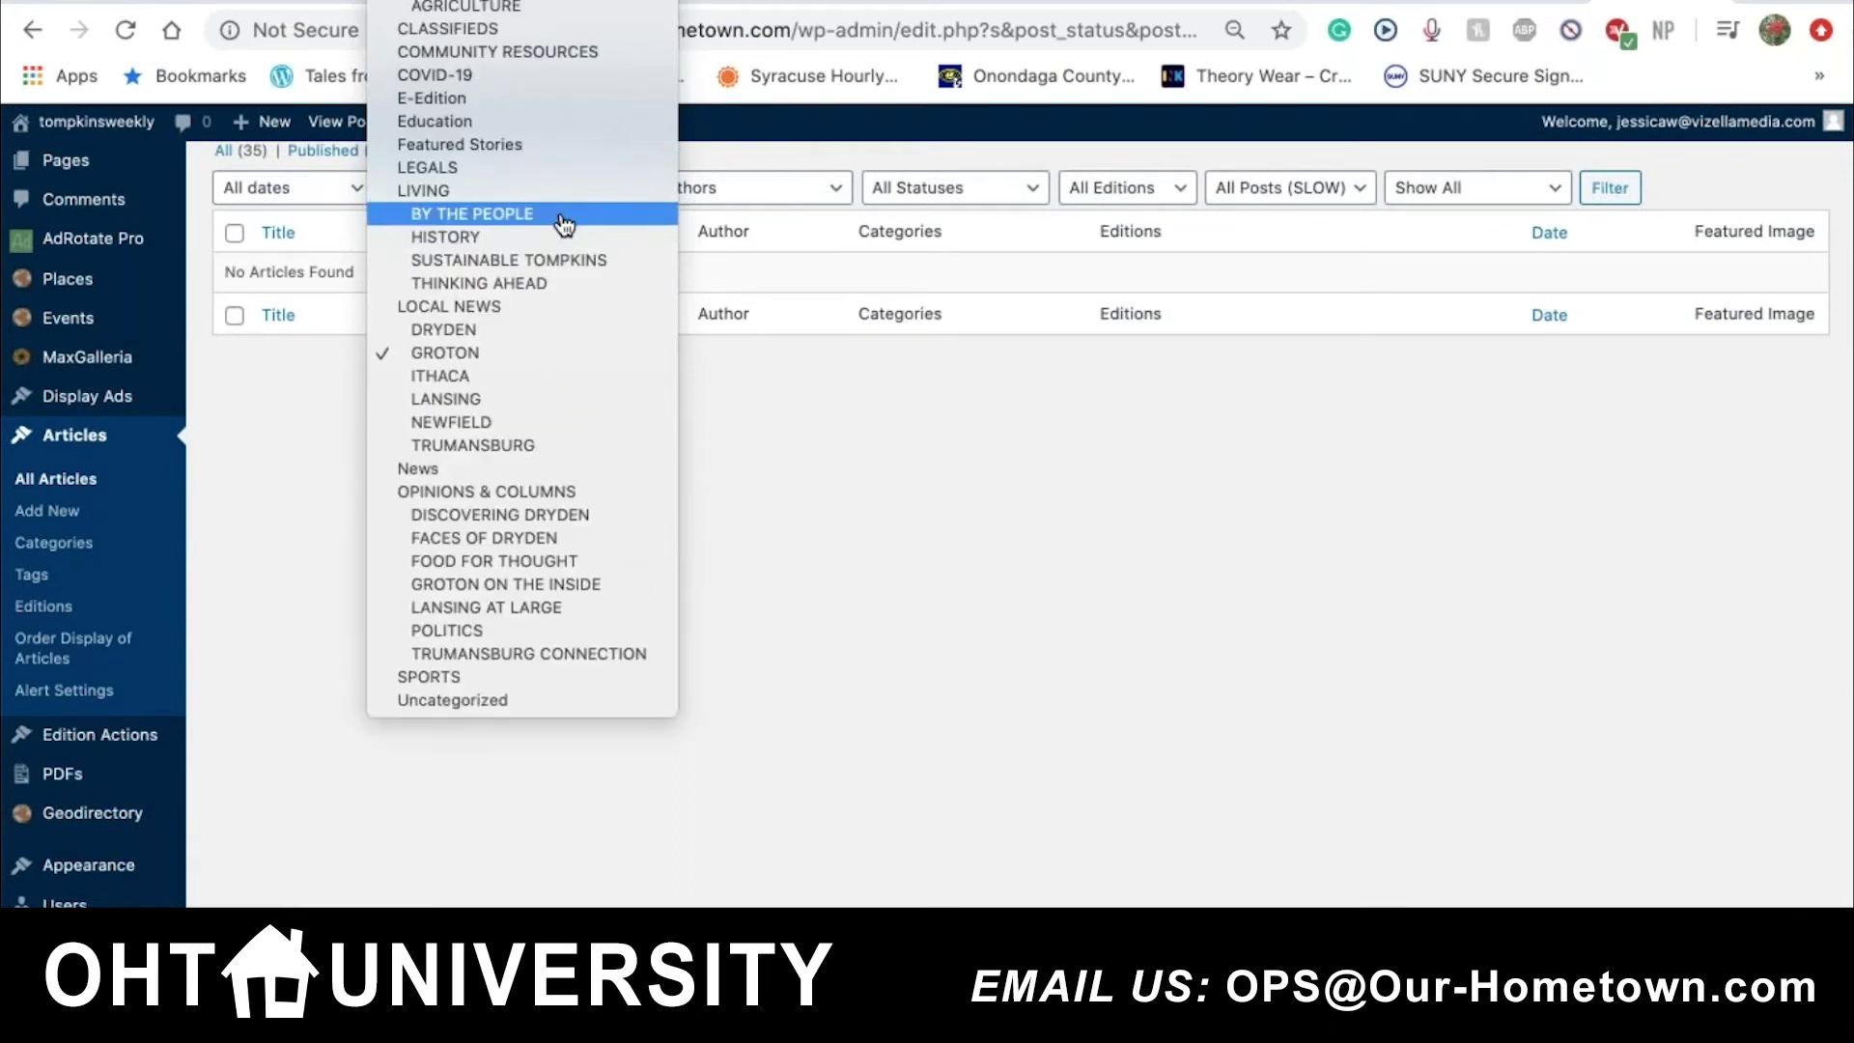
click(508, 2)
click(1612, 199)
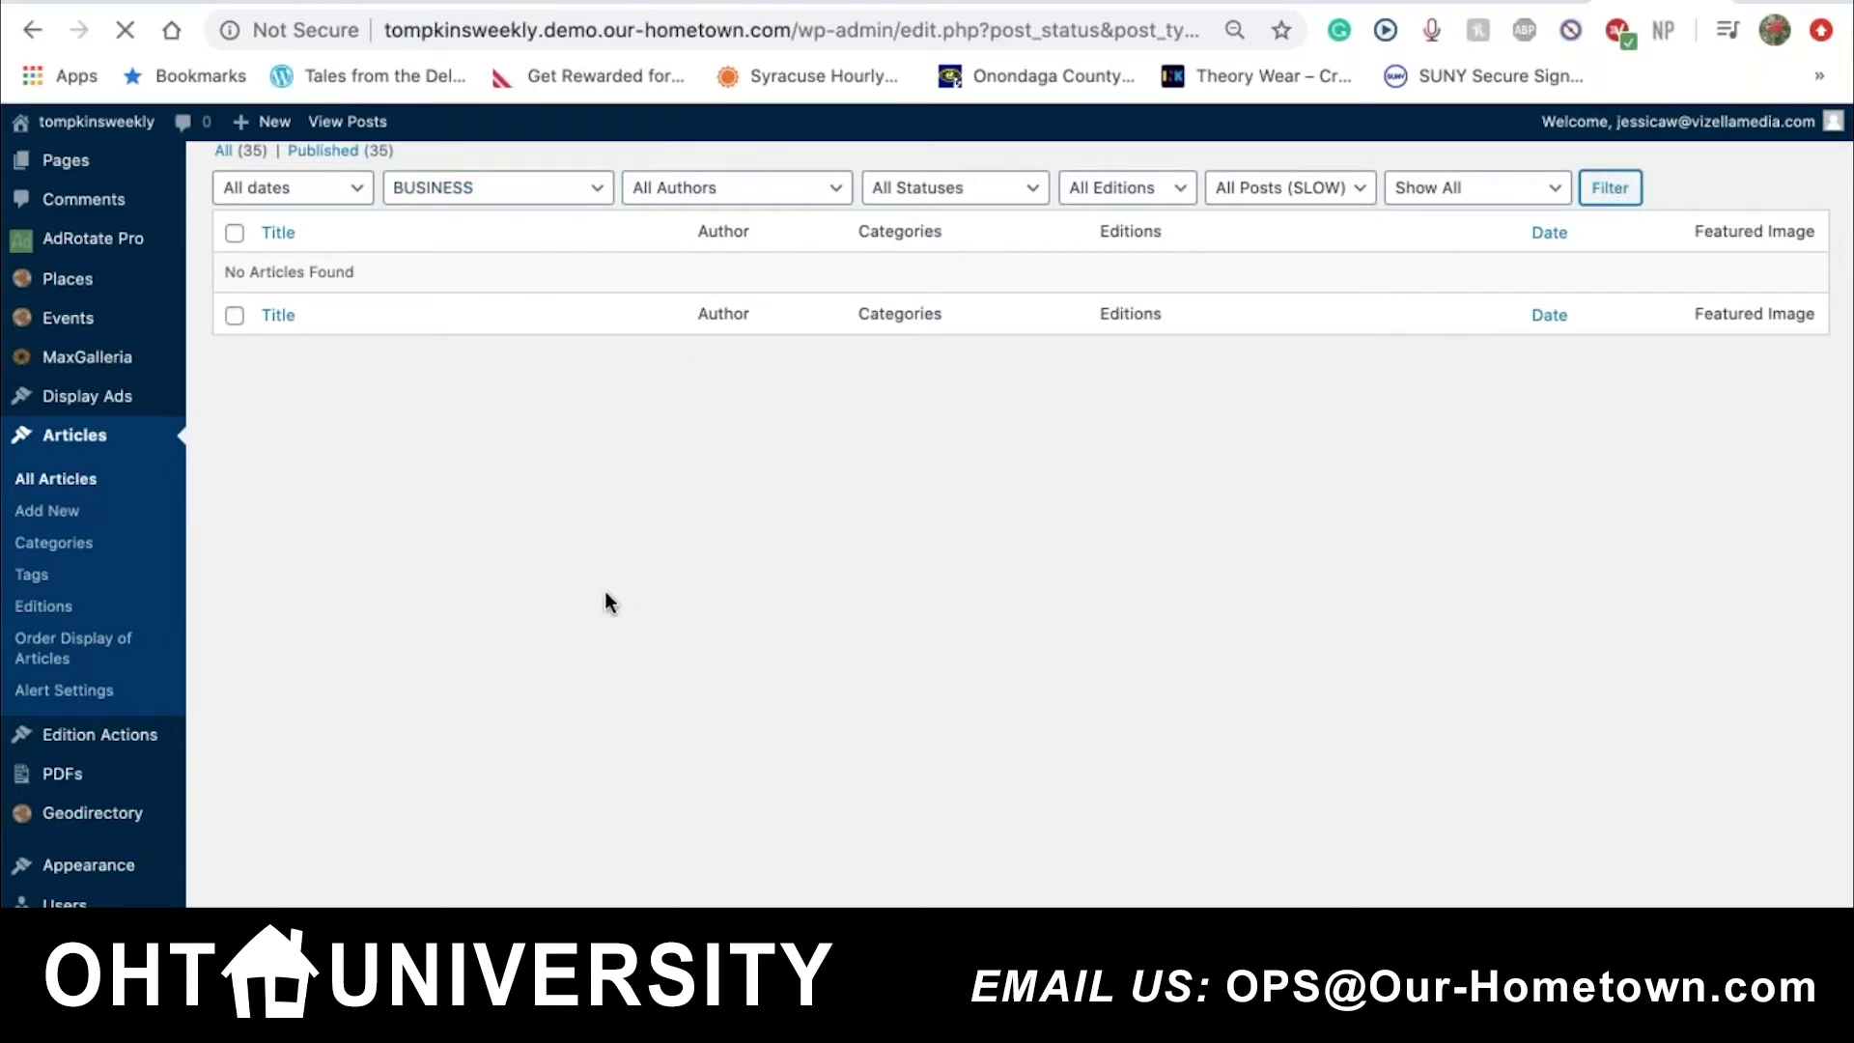
- Filter the article list by the COVID-19 category
click(508, 332)
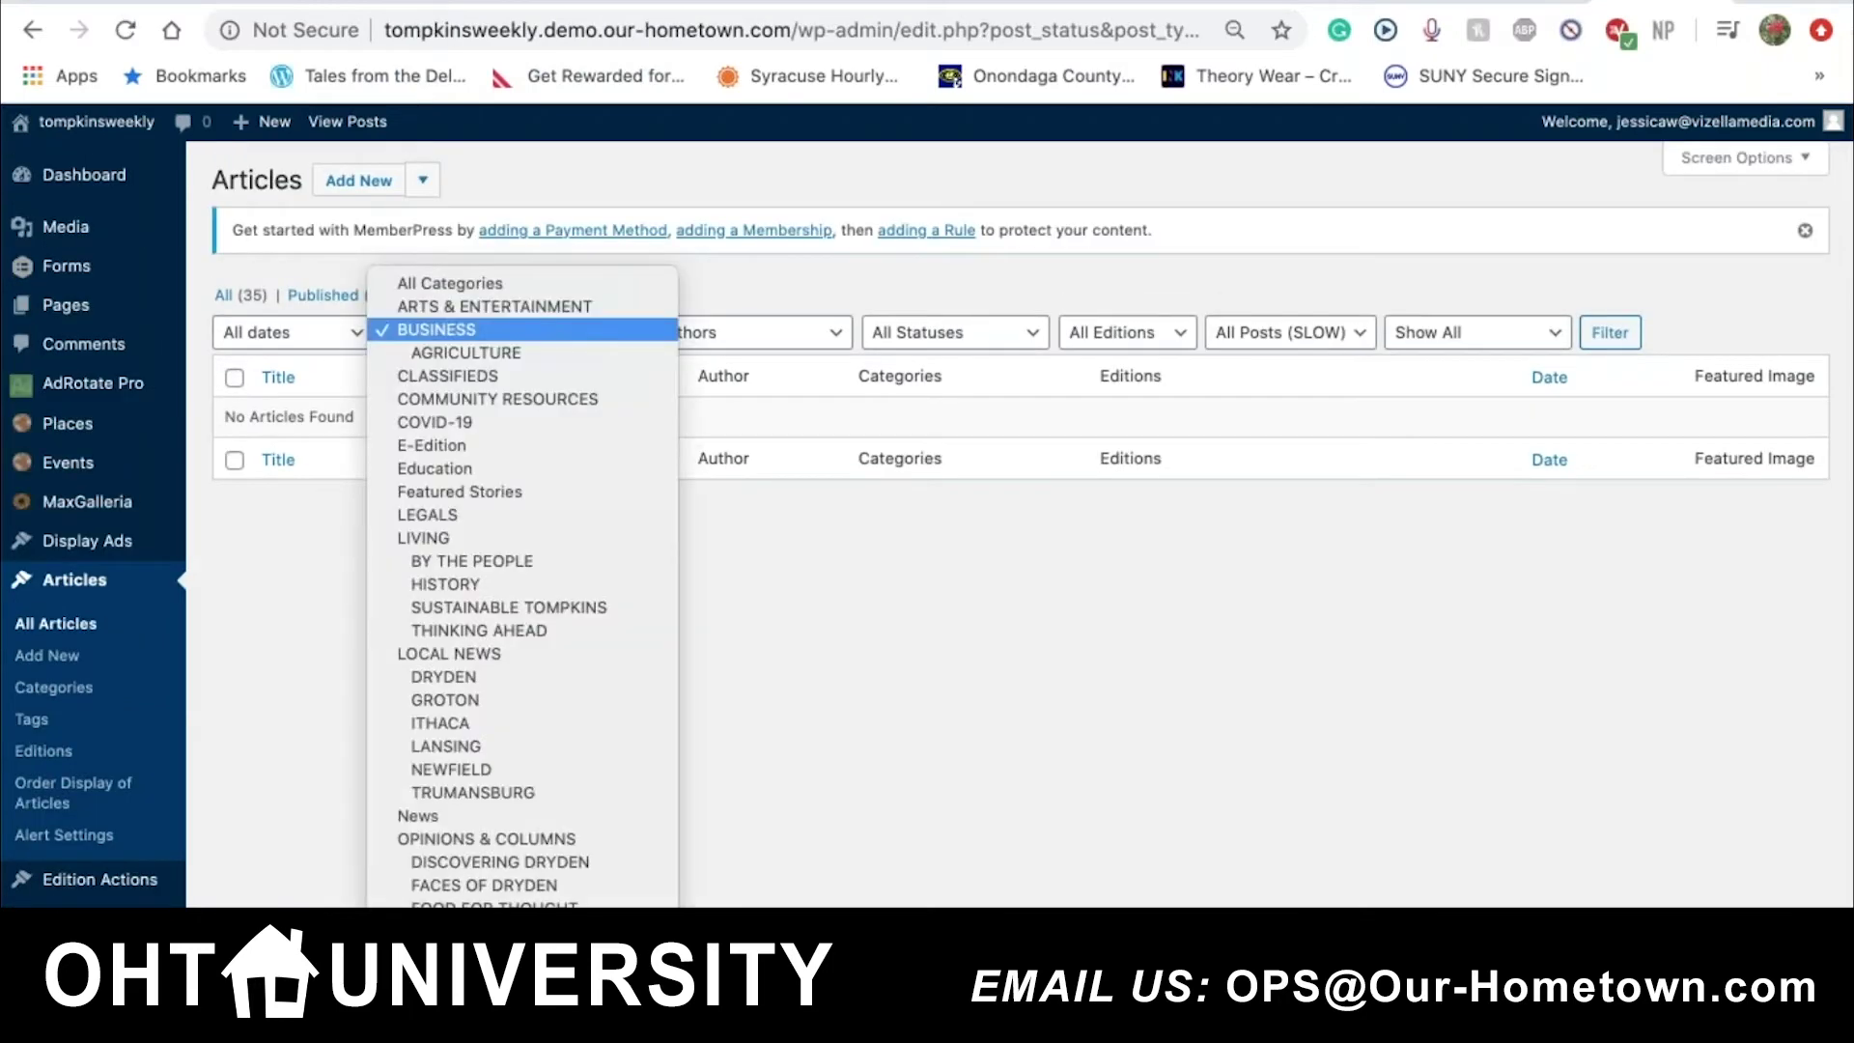
click(545, 425)
scroll(1449, 190, down, 2)
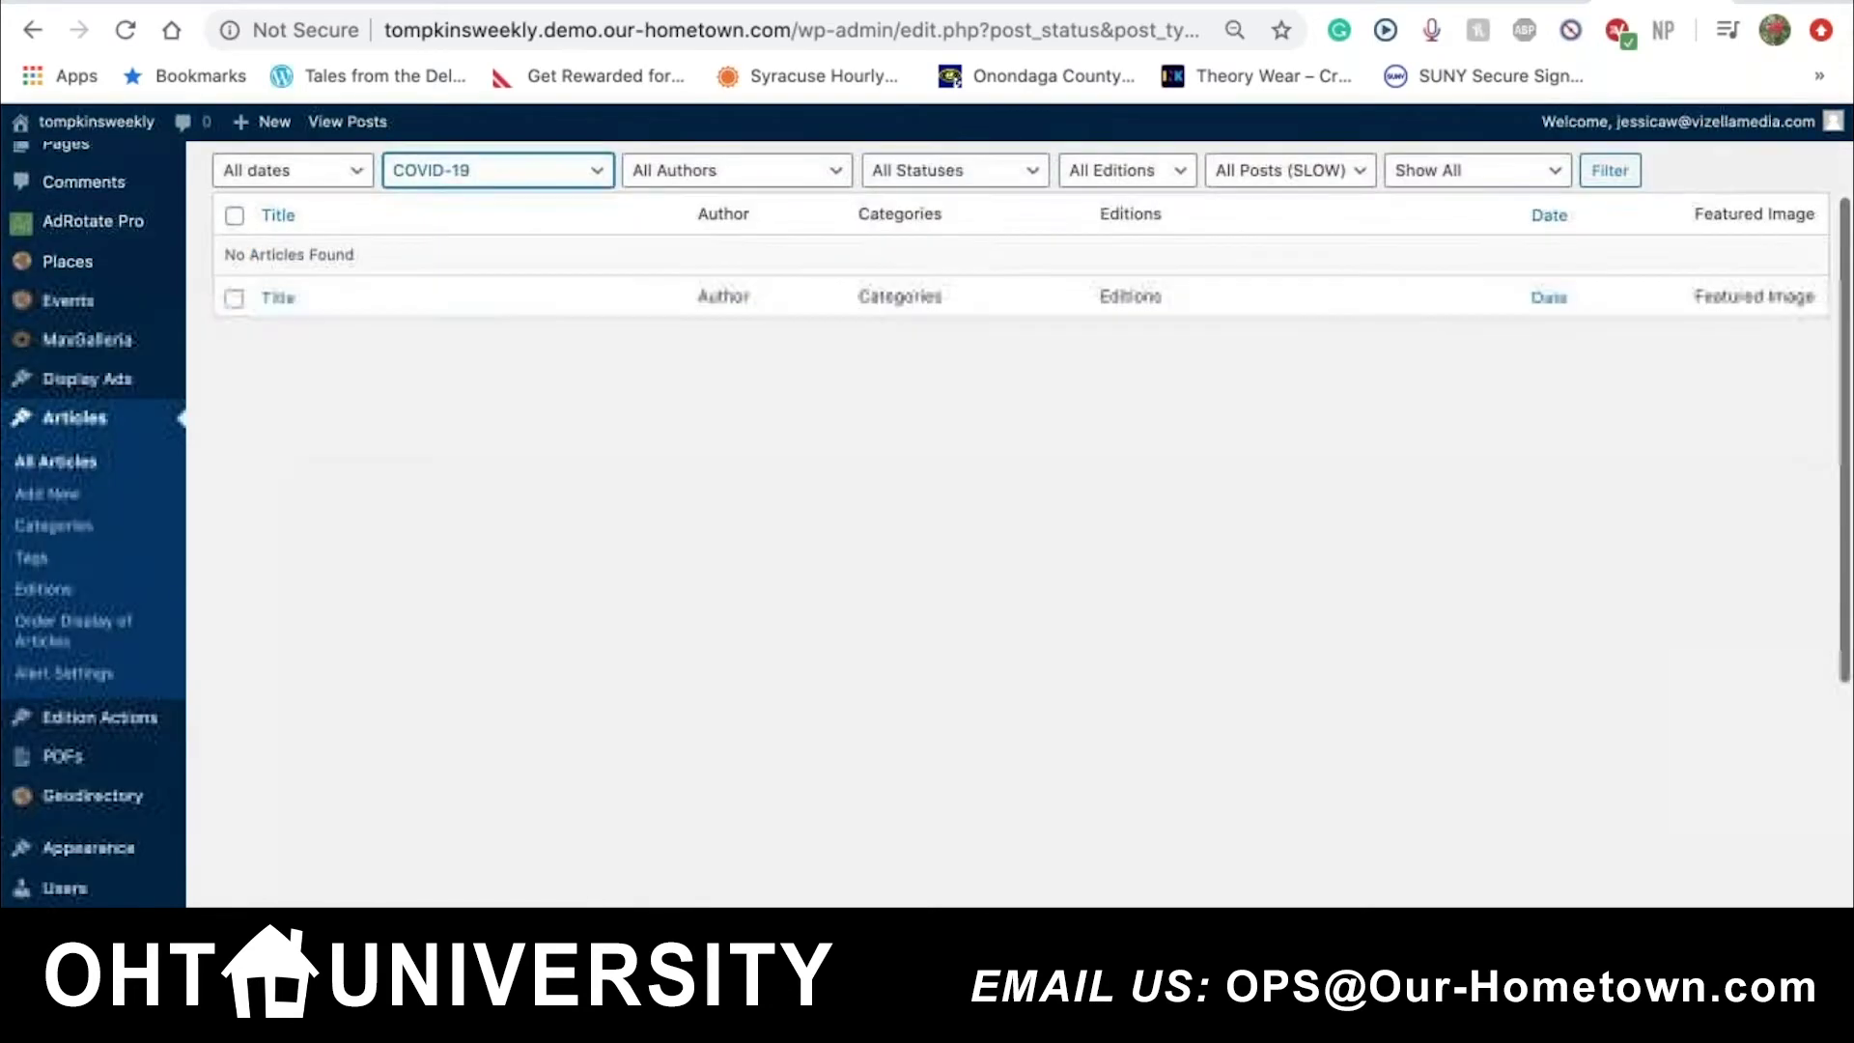
click(1608, 173)
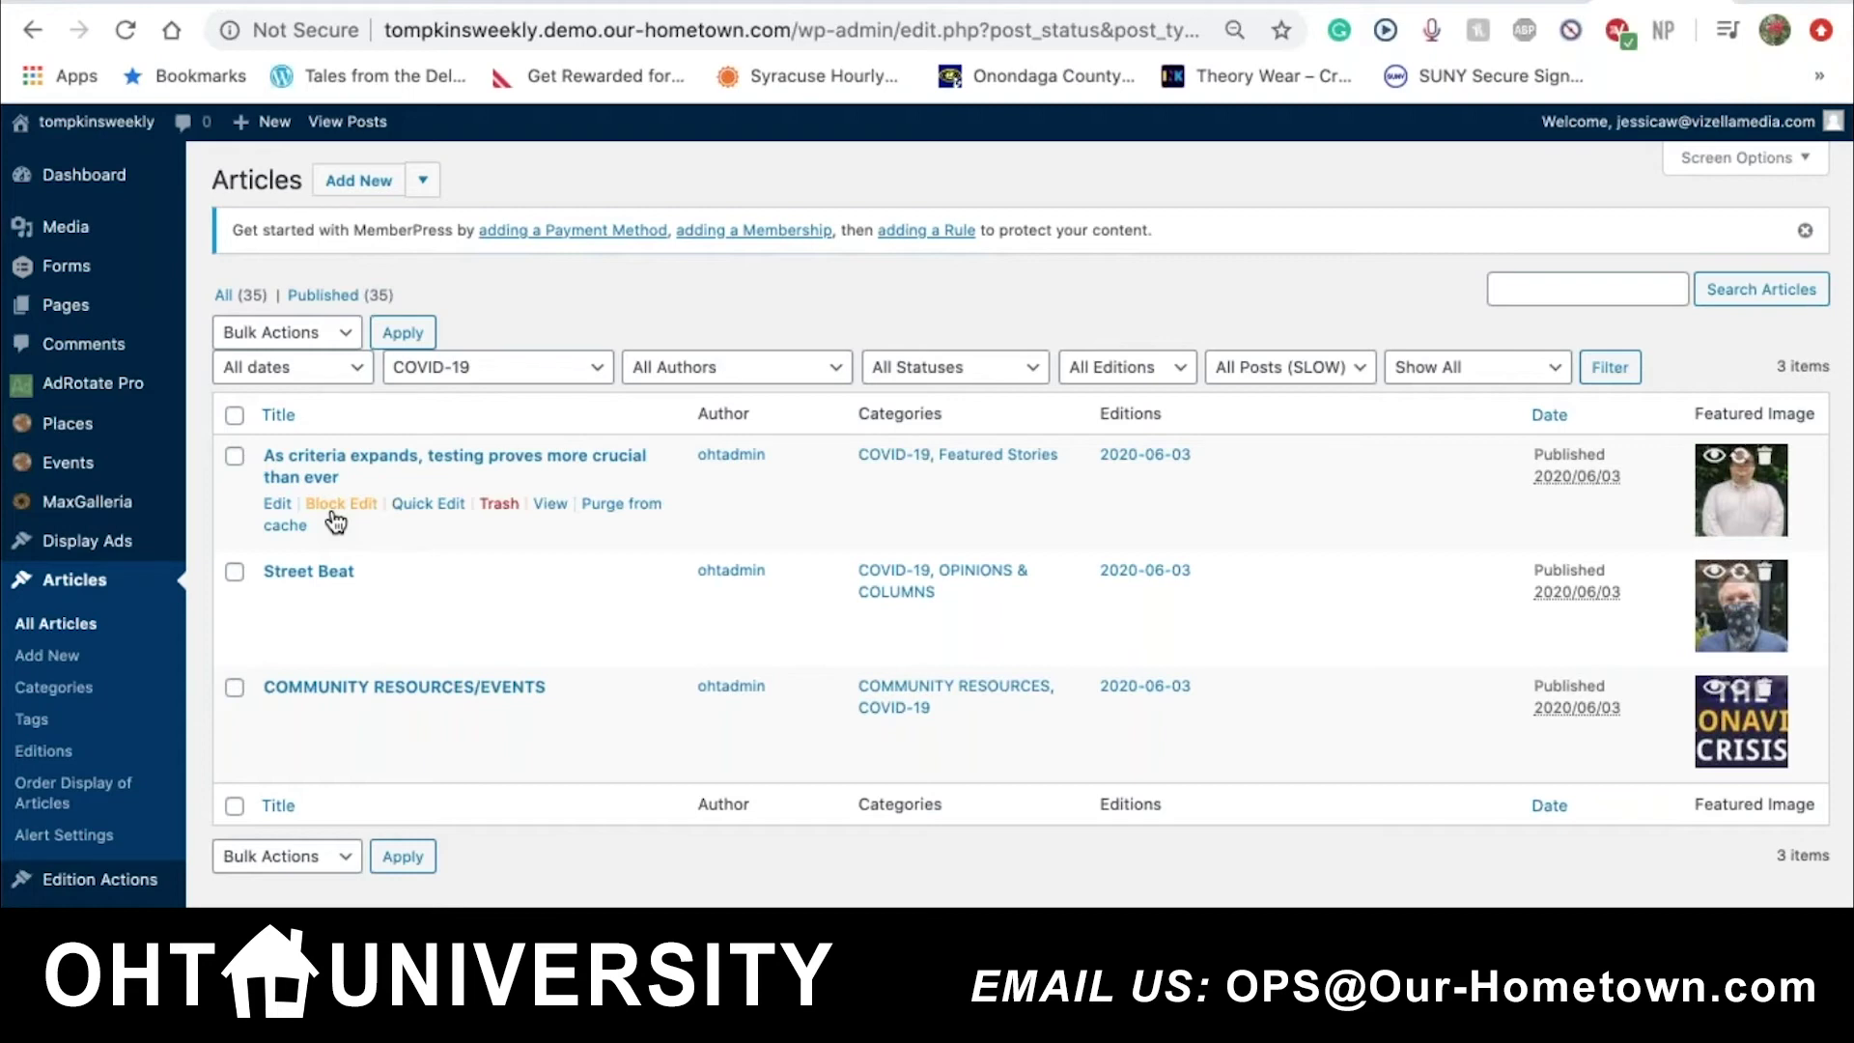
- Trash the article "As criteria expands, testing proves more crucial than ever" and restore it from the trashed articles
click(499, 506)
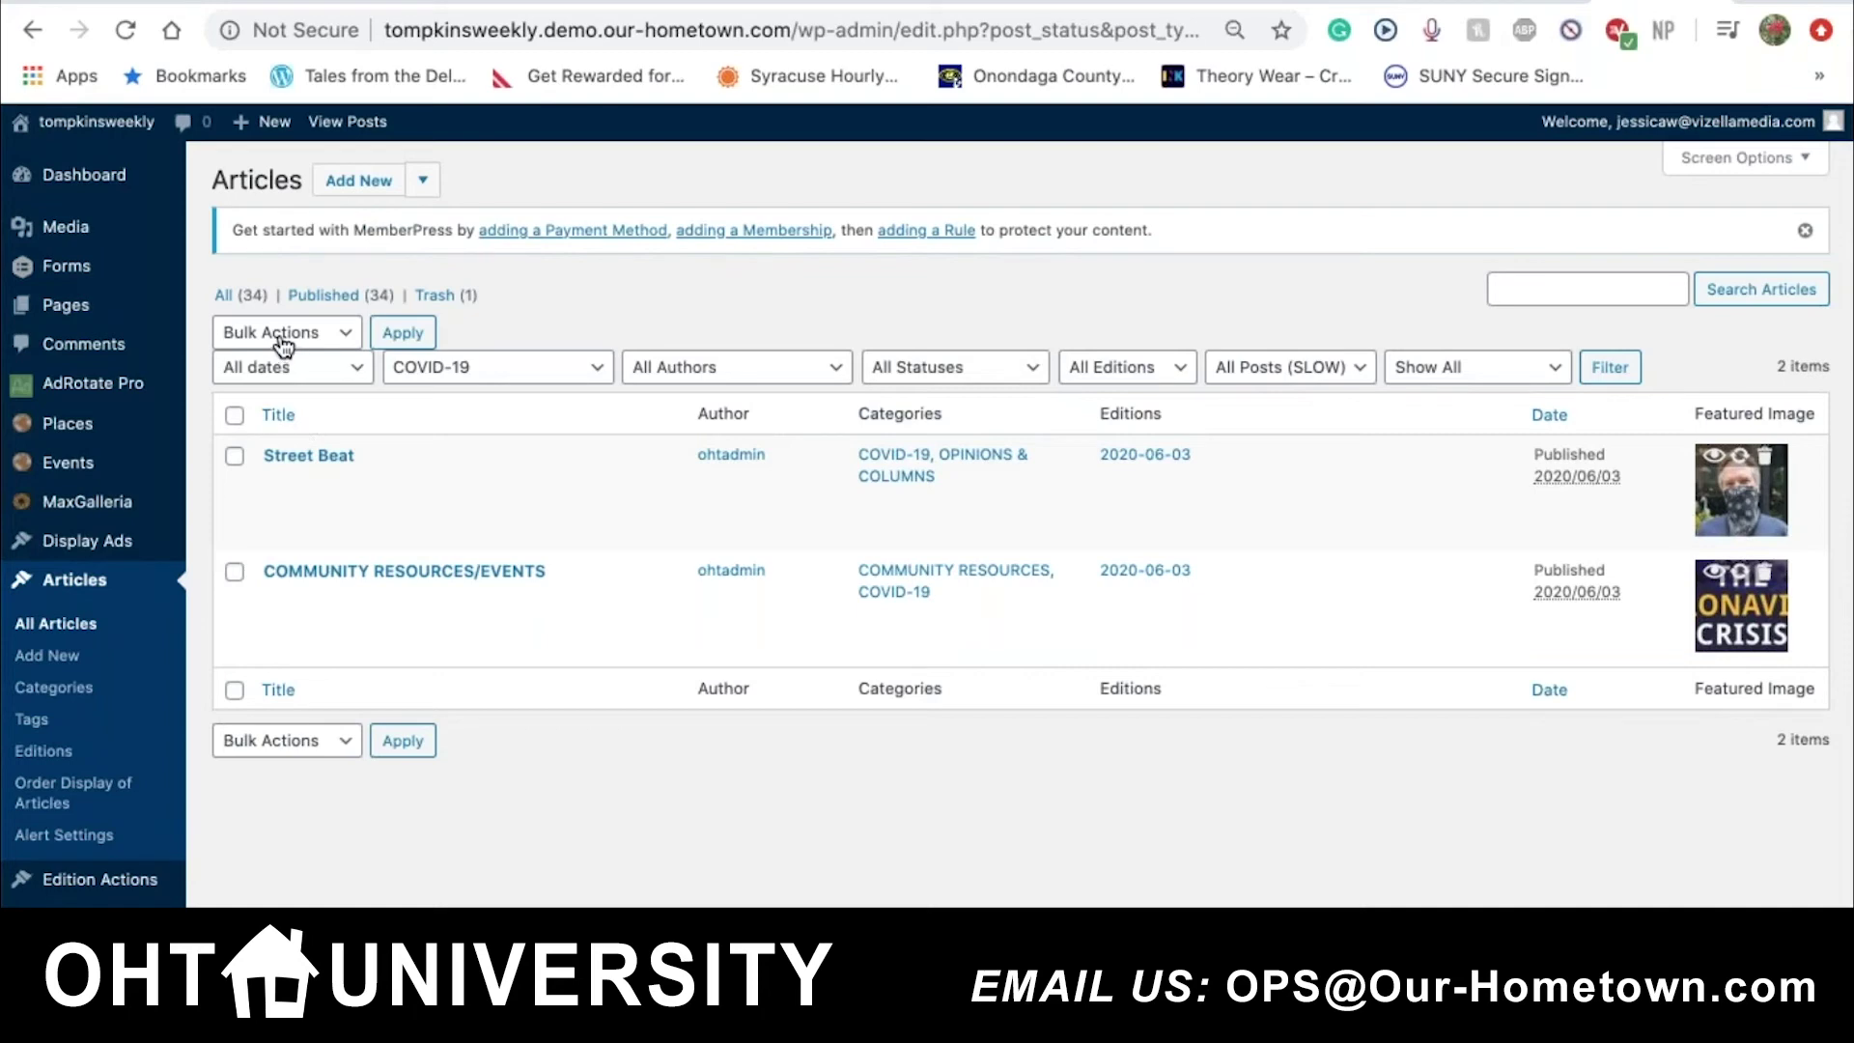
click(434, 302)
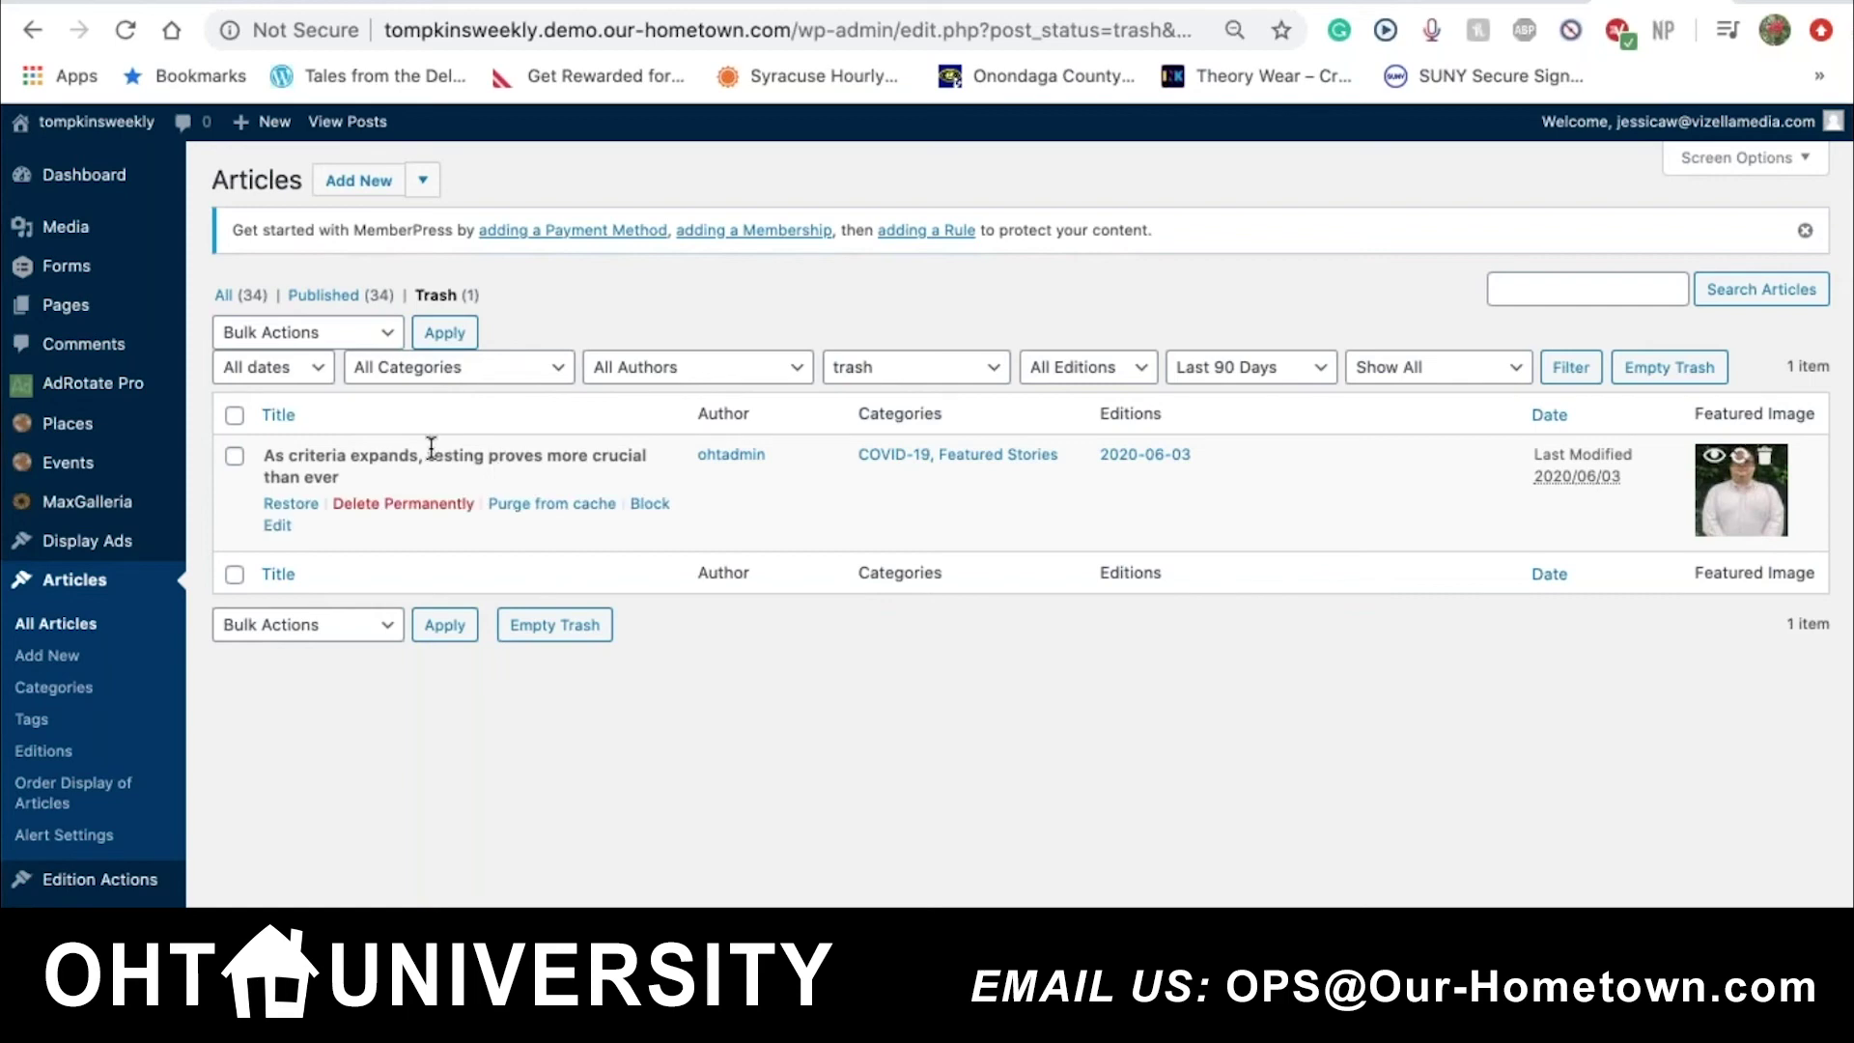
click(291, 505)
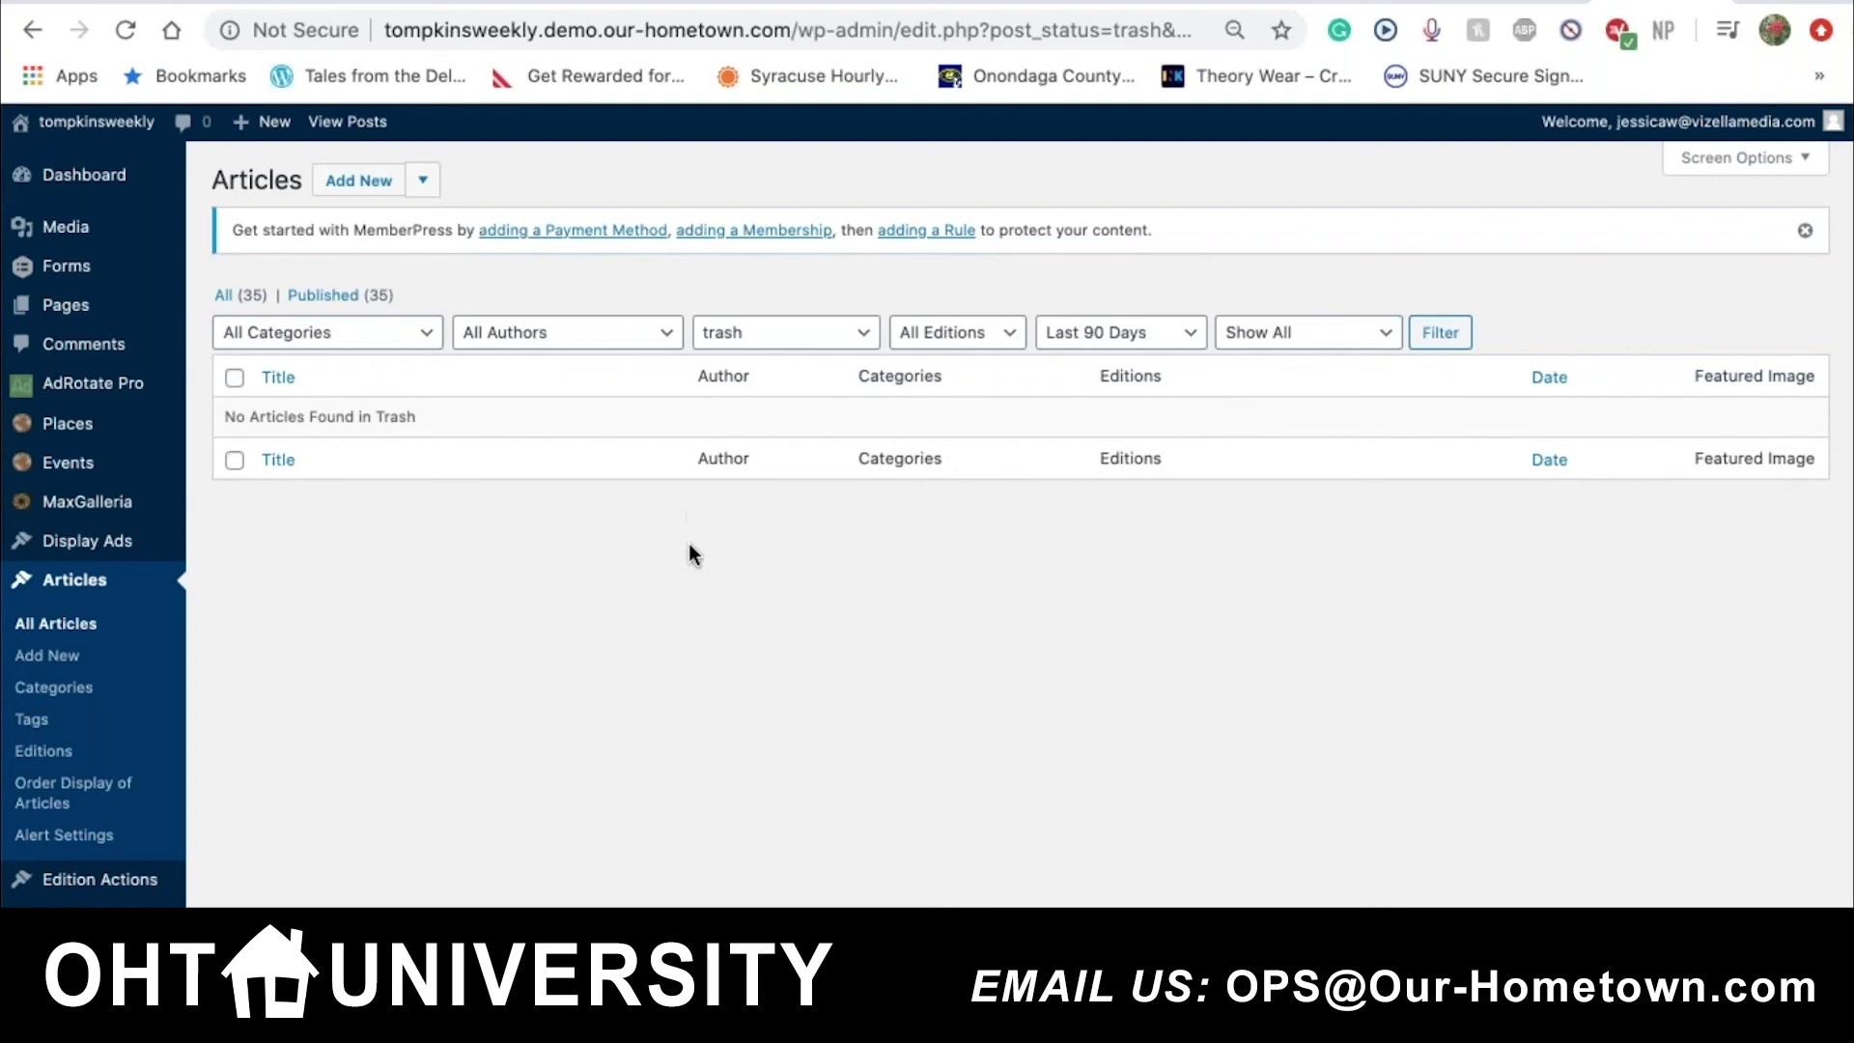
- Set the status filter to All Statuses and apply it to the article list
click(764, 333)
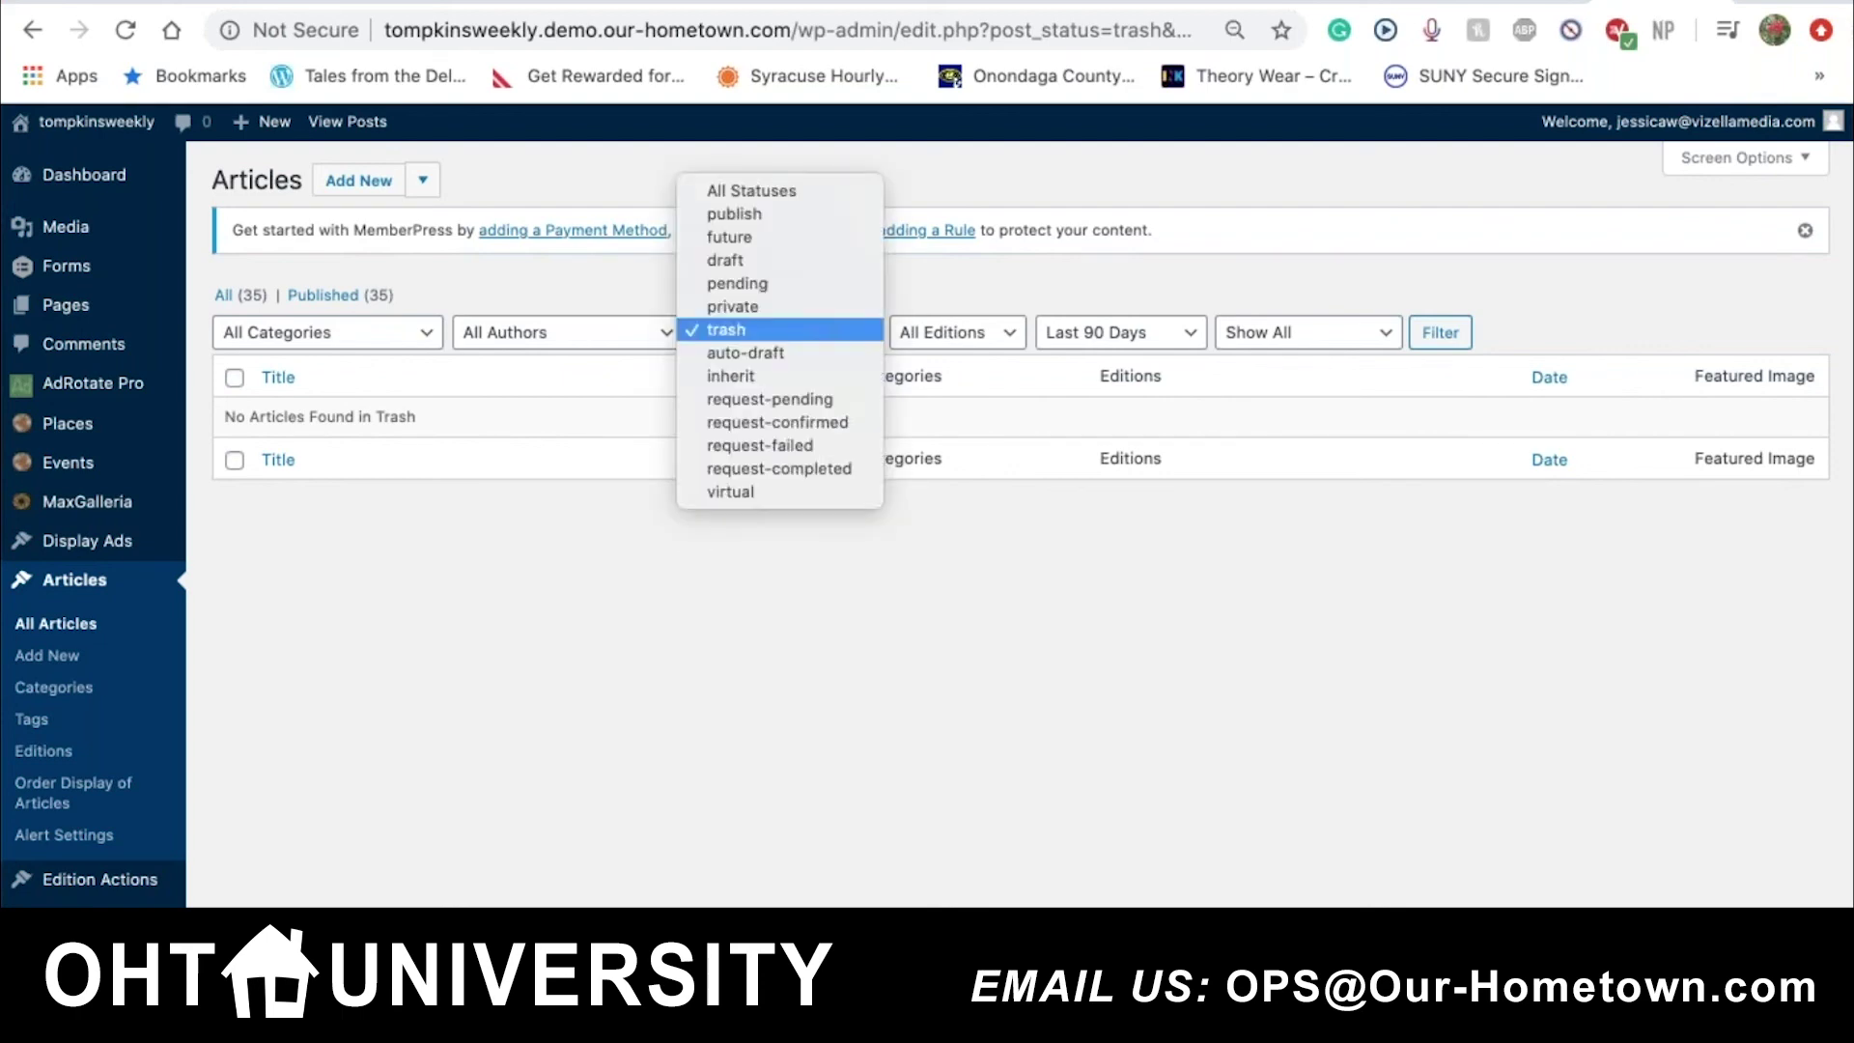
click(757, 191)
scroll(902, 393, down, 3)
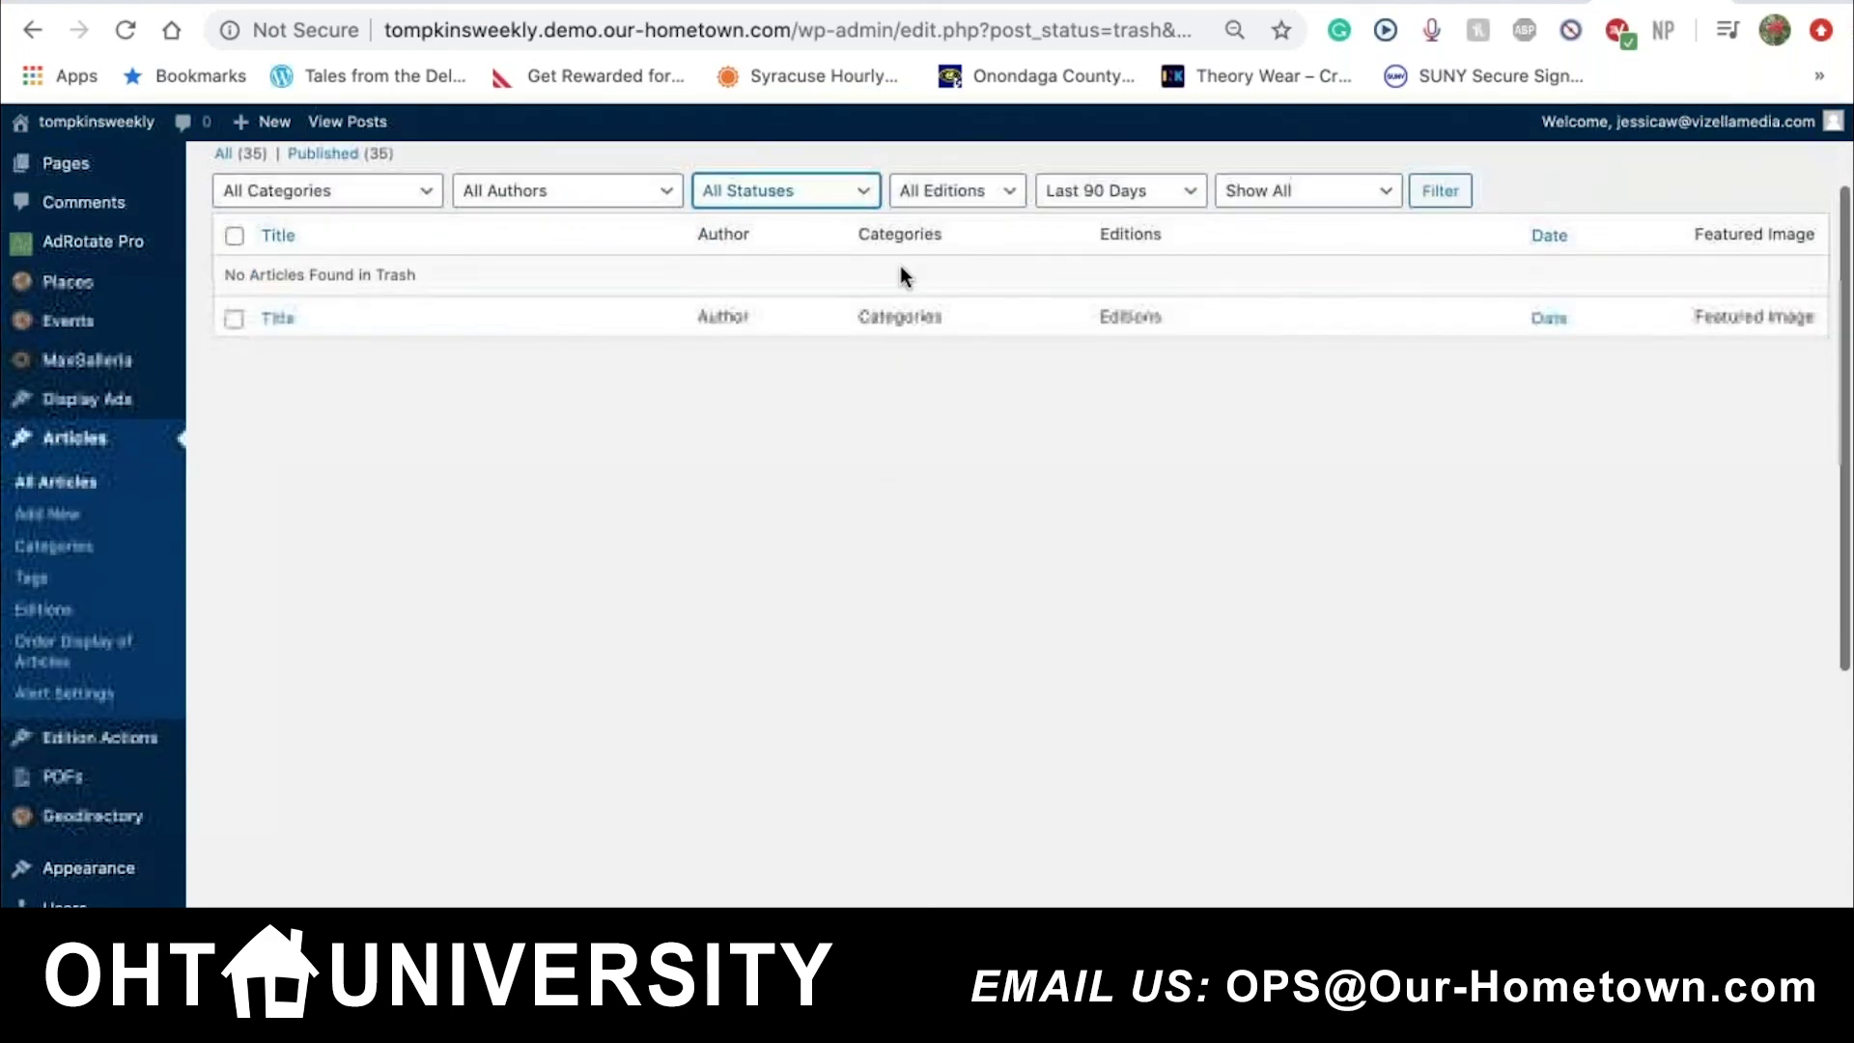
click(1445, 191)
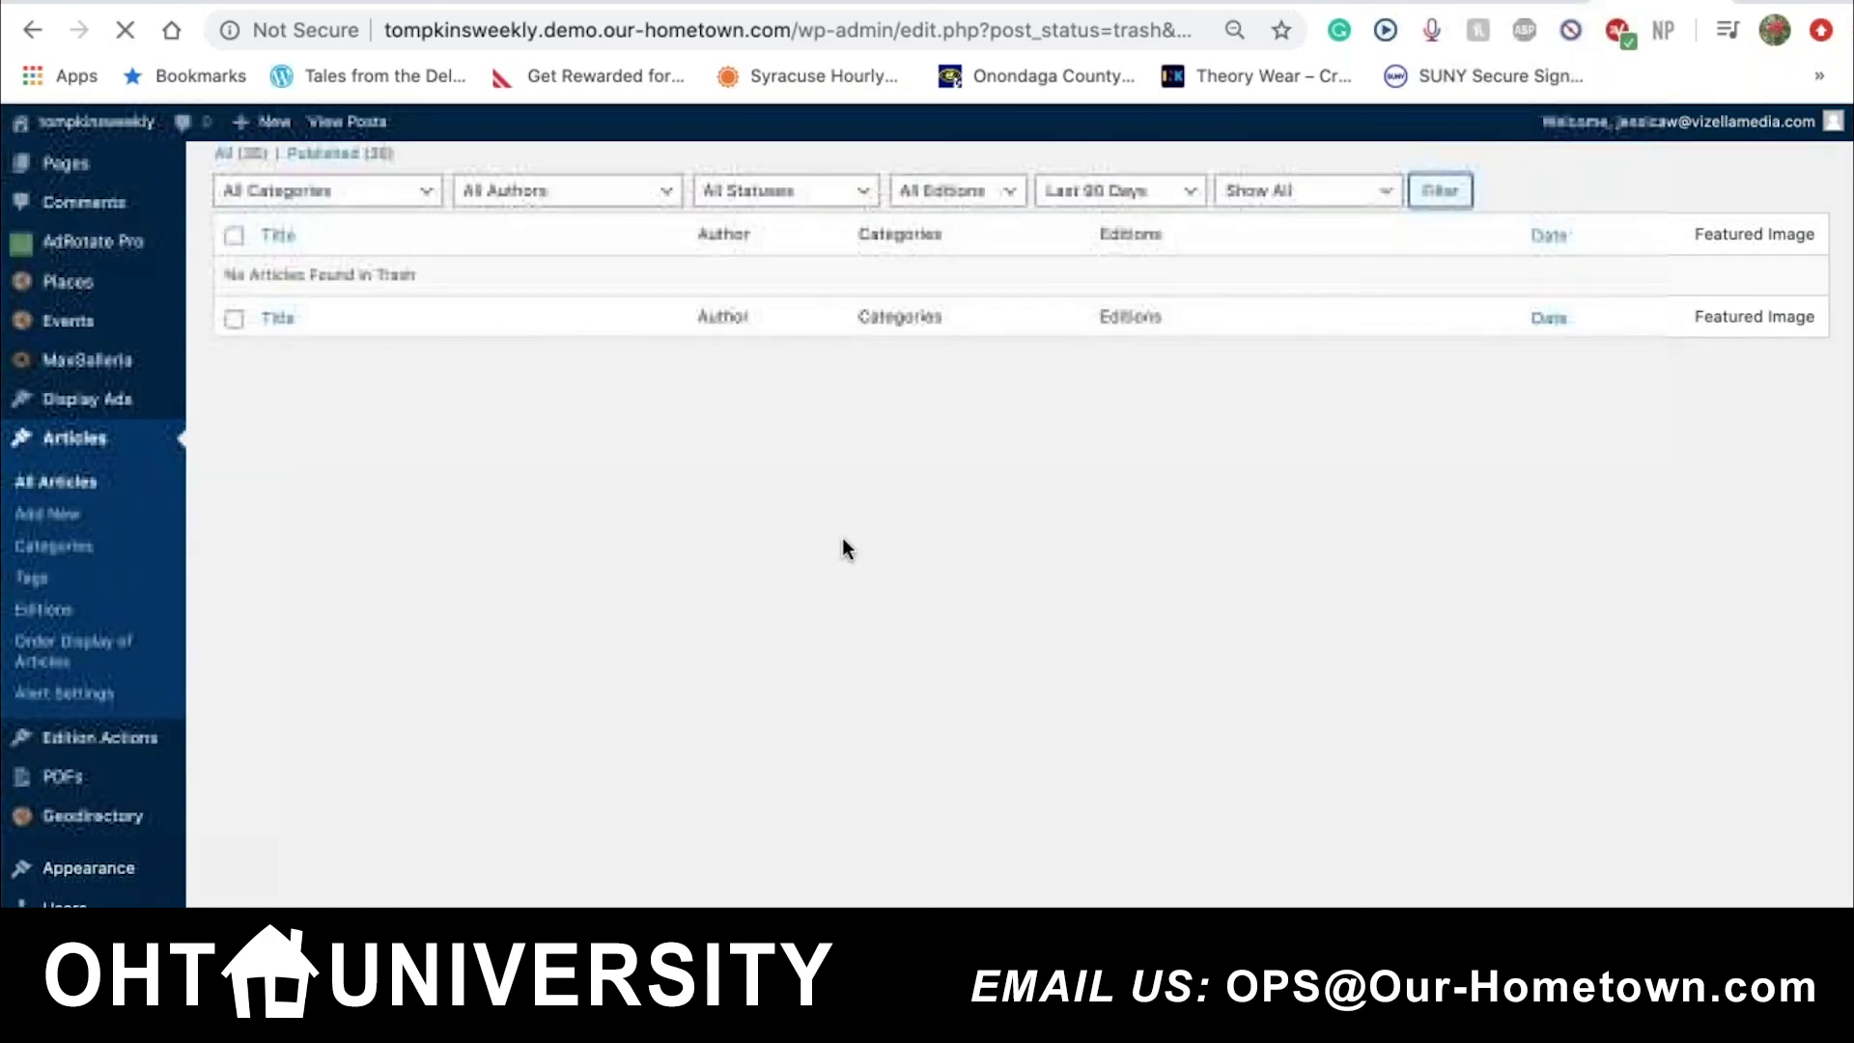